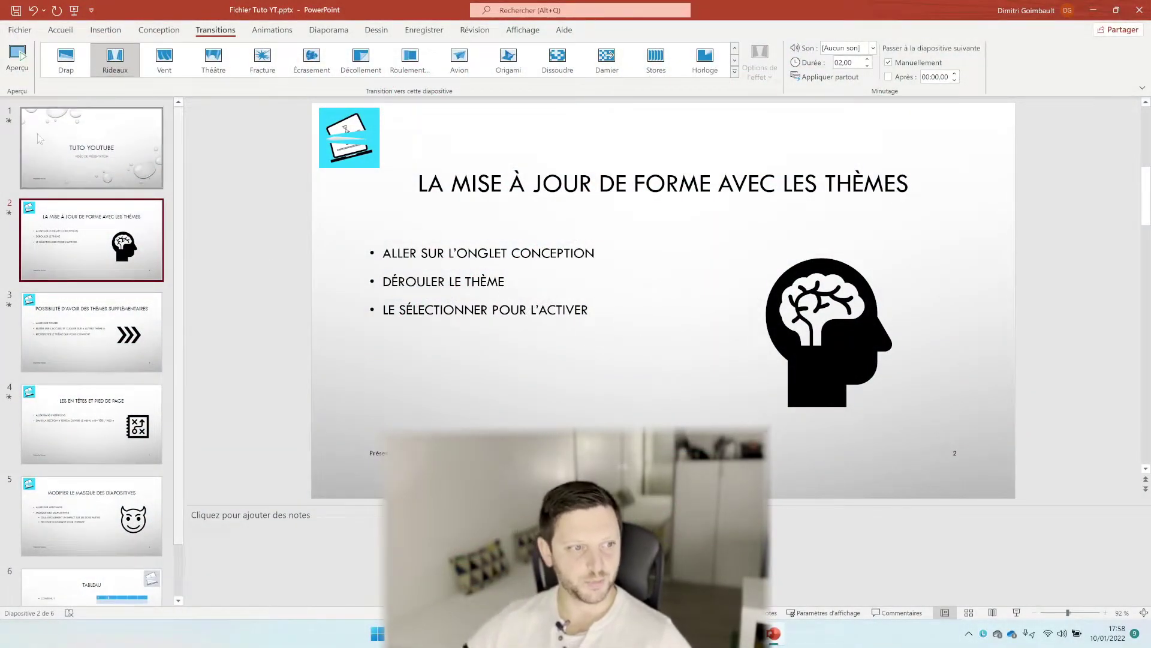
# Step: Review slides 1 to 6 and their transitions, ending back on the 'TUTO YOUTUBE' title slide
pyautogui.click(90, 153)
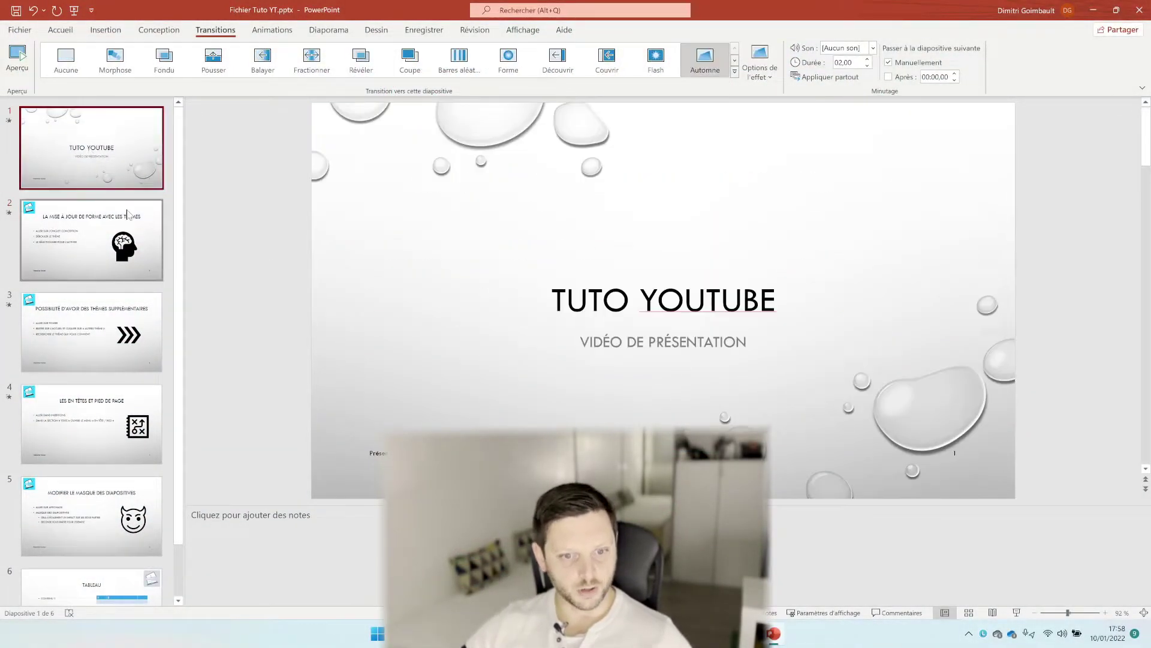
pyautogui.click(123, 234)
pyautogui.click(114, 180)
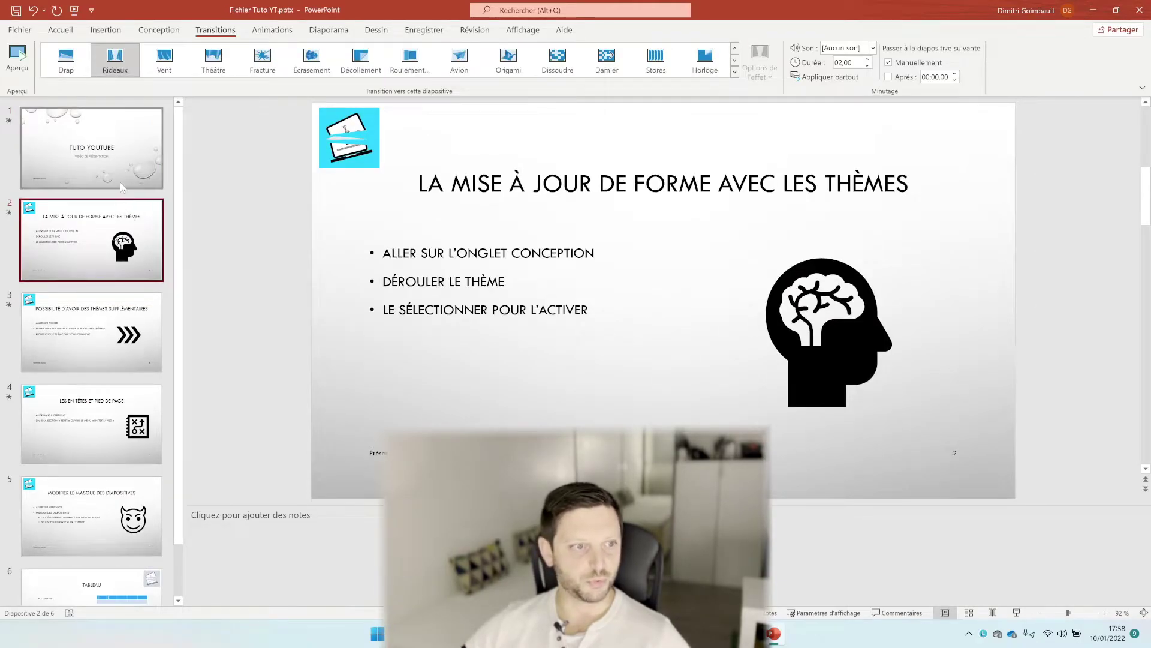
pyautogui.click(120, 259)
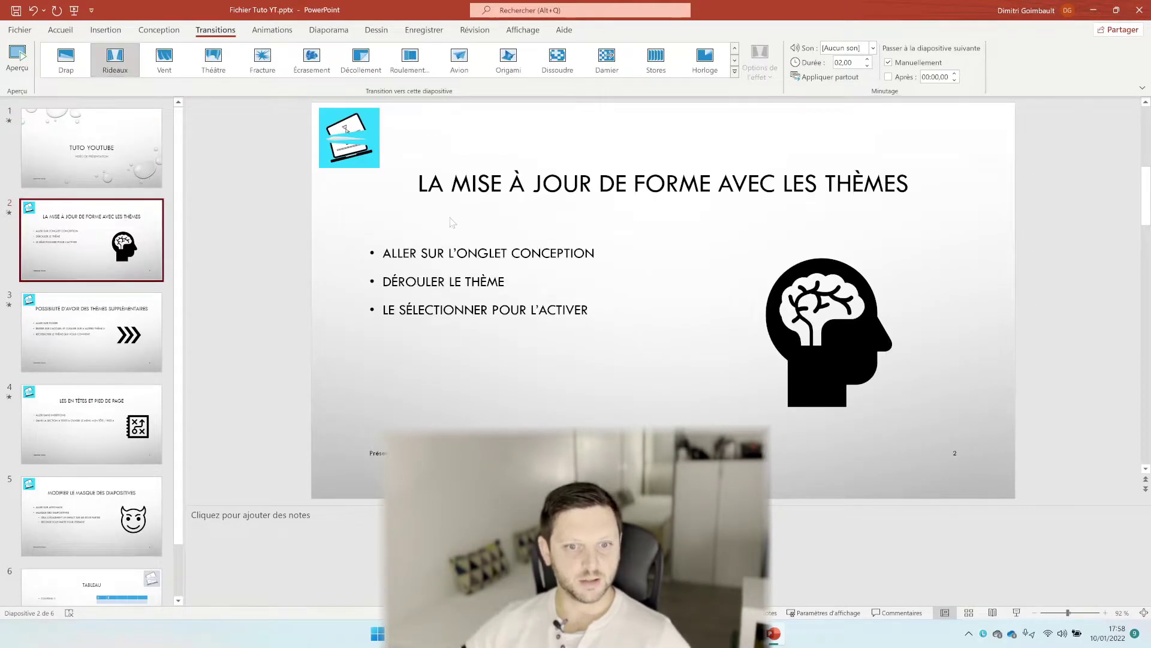
pyautogui.scroll(-1, 108, 249)
pyautogui.click(111, 264)
pyautogui.click(133, 375)
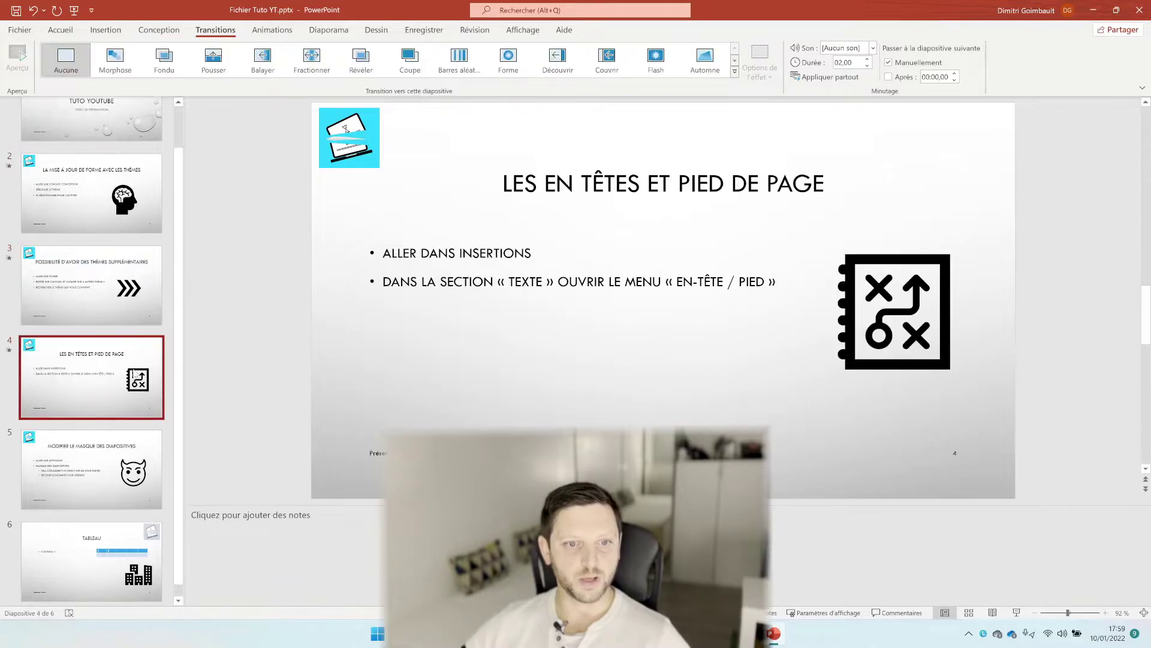
pyautogui.click(120, 449)
pyautogui.scroll(-1, 111, 492)
pyautogui.click(105, 529)
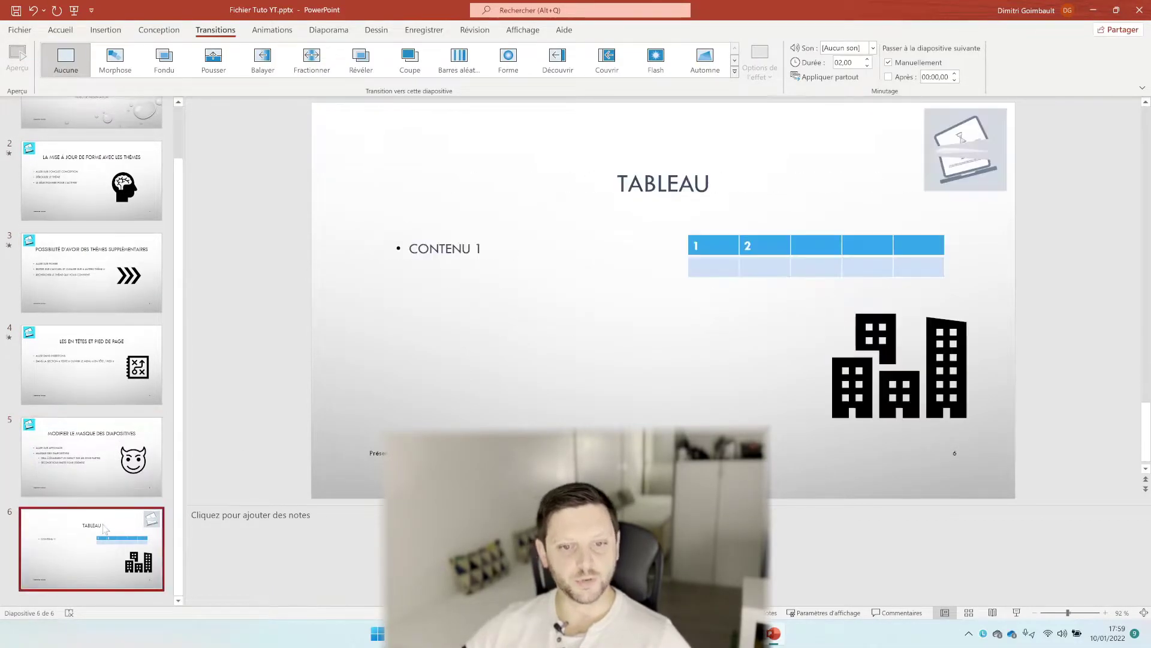
pyautogui.scroll(2, 108, 479)
pyautogui.click(119, 168)
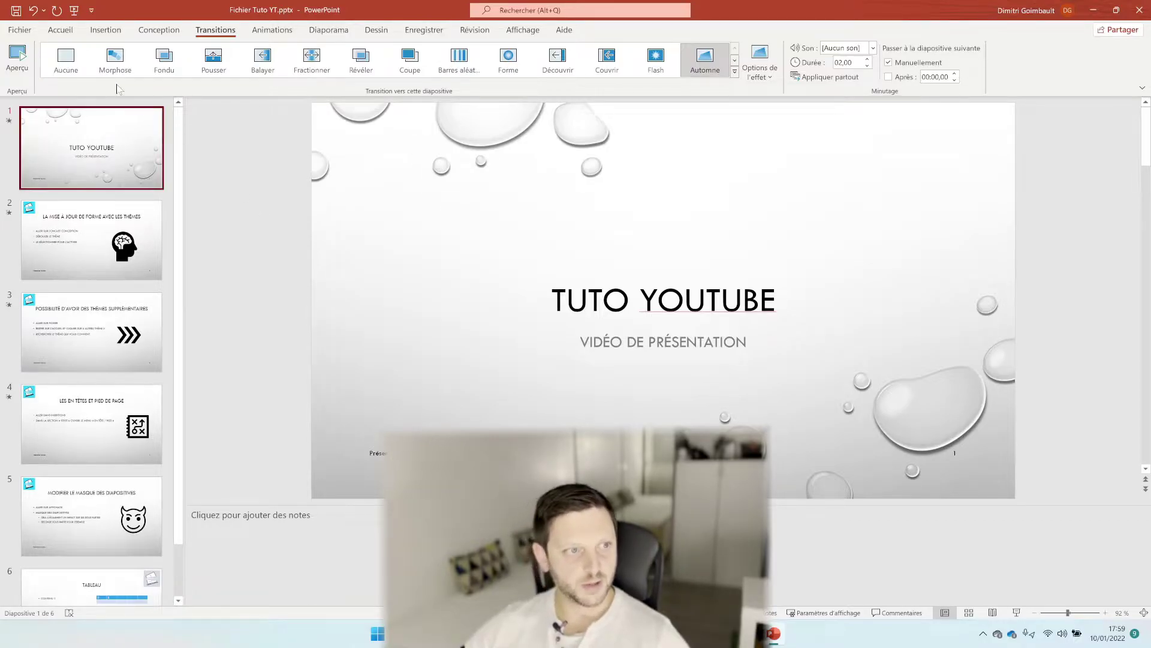
# Step: Apply the Automne transition to the title slide and preview it
pyautogui.scroll(-1, 358, 211)
pyautogui.scroll(1, 358, 212)
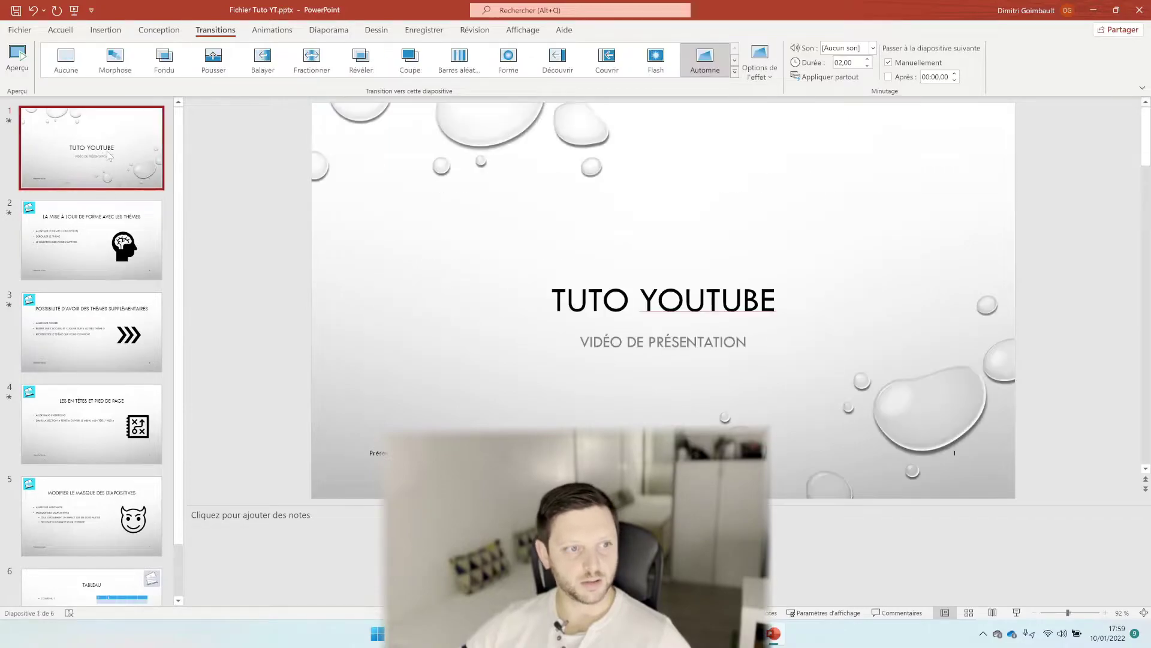
pyautogui.click(713, 70)
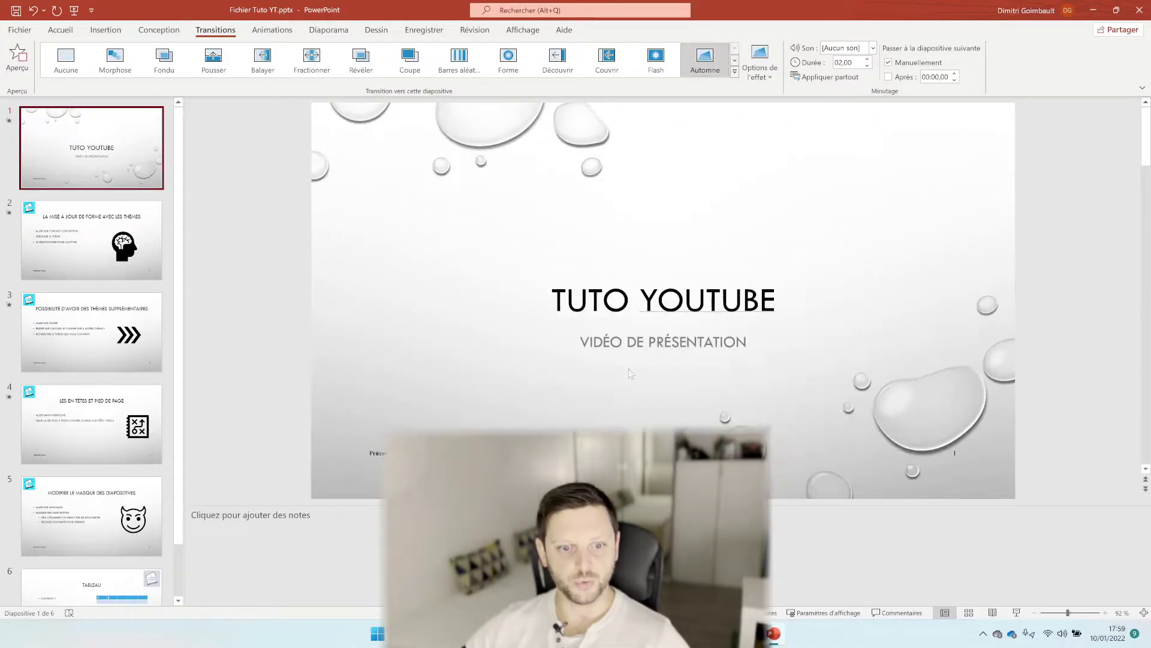
pyautogui.click(17, 57)
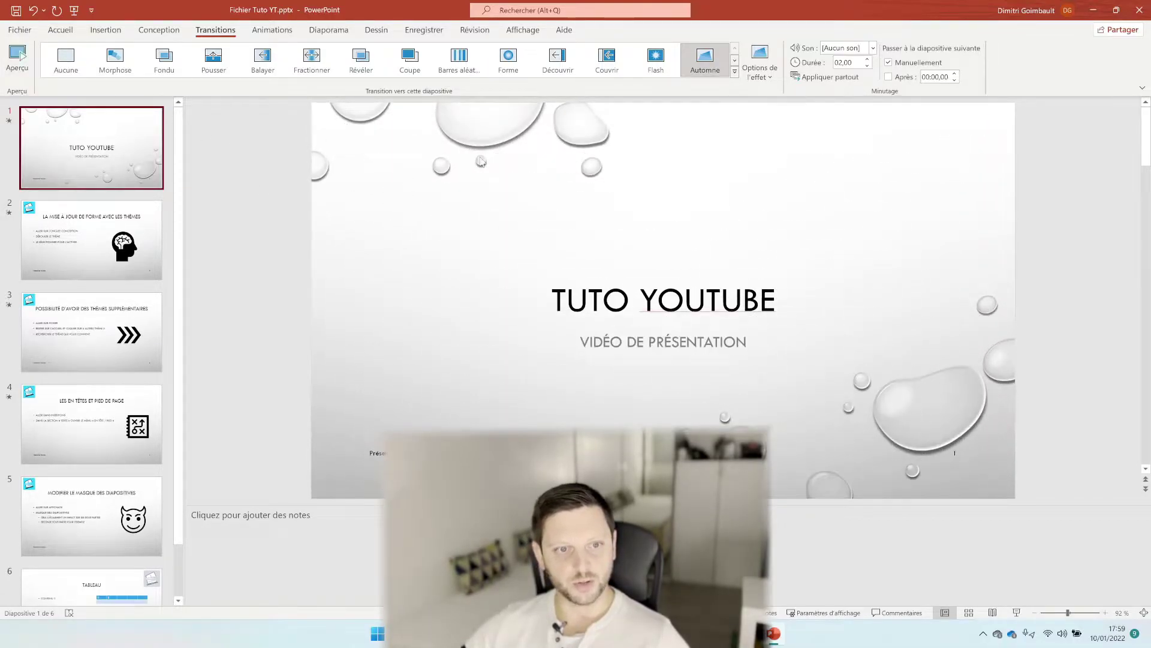
# Step: Try Flash on the title slide, revert to Automne and preview again, then open slide 2
pyautogui.click(655, 60)
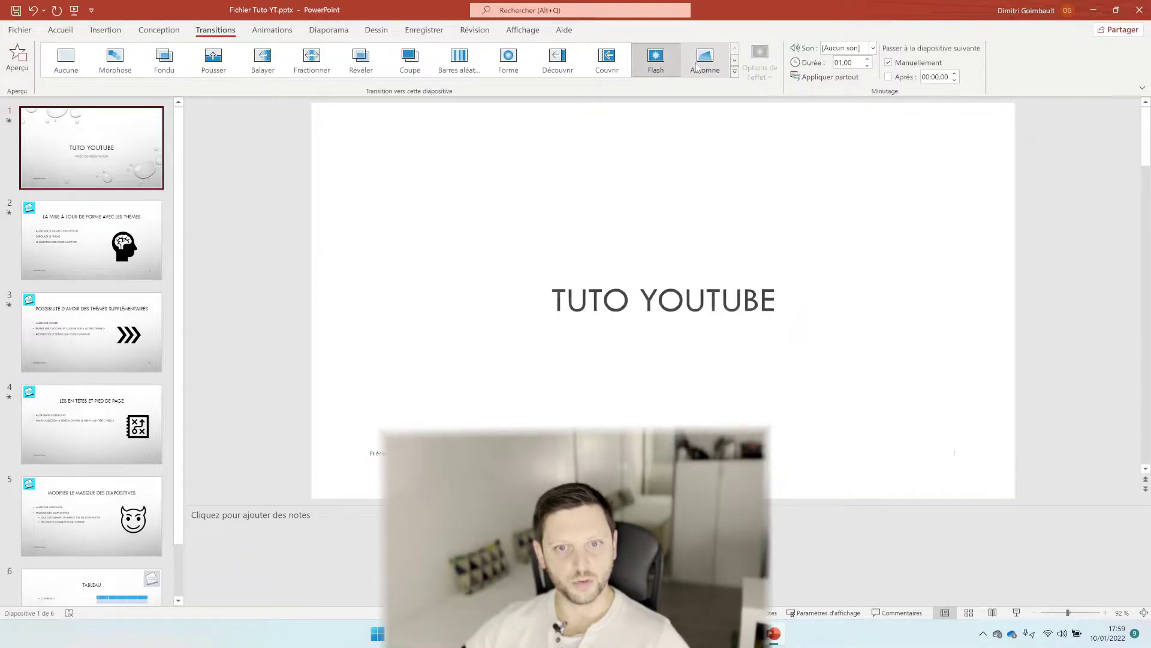
pyautogui.click(699, 60)
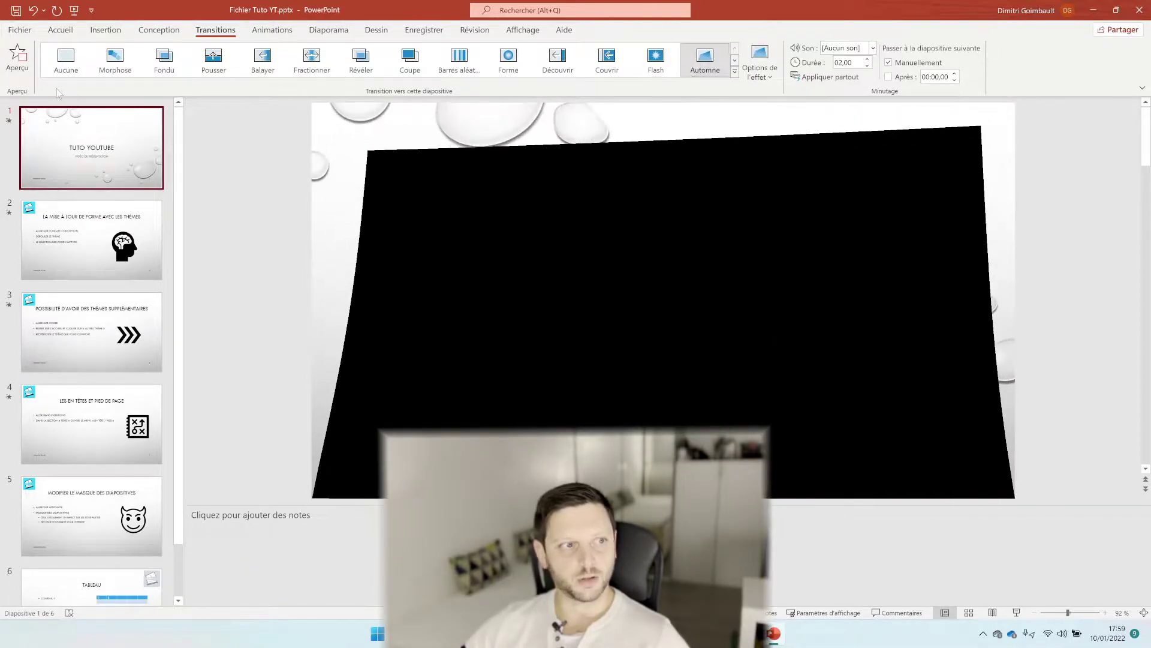
pyautogui.click(21, 58)
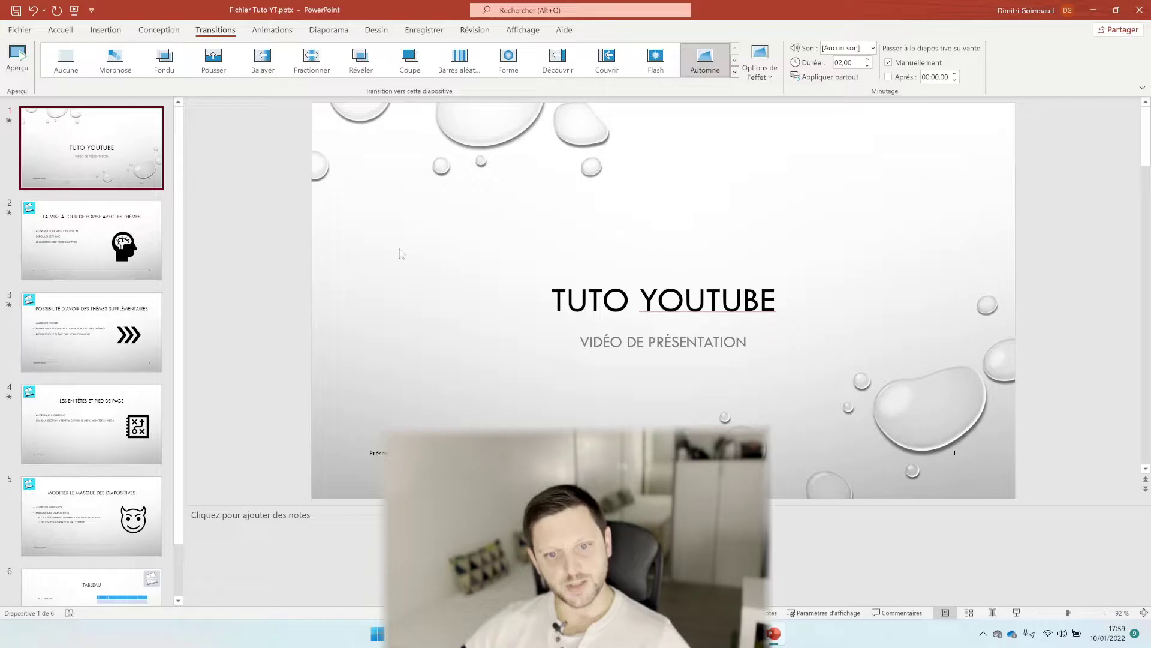
pyautogui.click(120, 247)
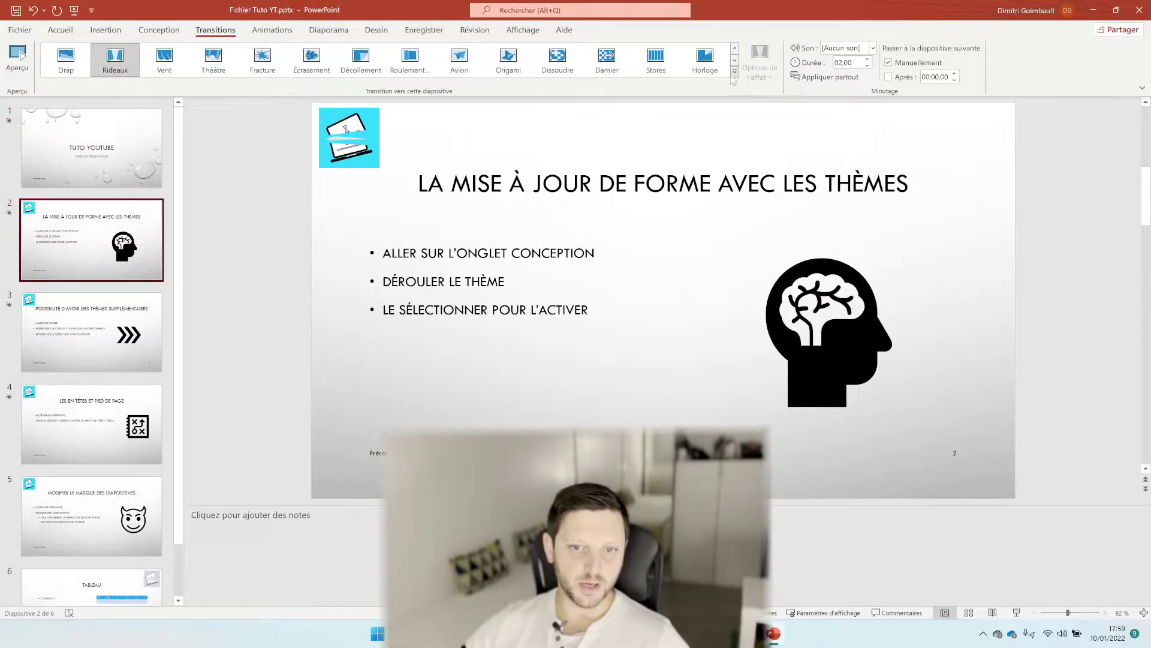
# Step: Try Horloge, Rideaux and Décollement on slide 2, keep Écrasement, then return to slide 1
pyautogui.click(705, 58)
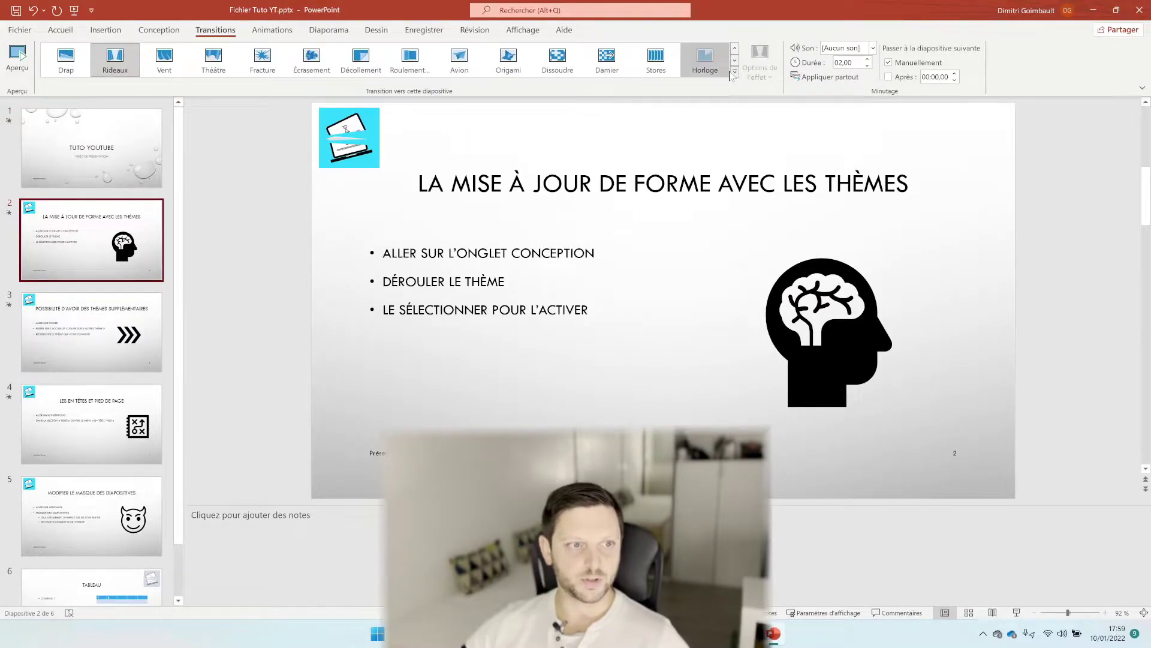
pyautogui.click(117, 63)
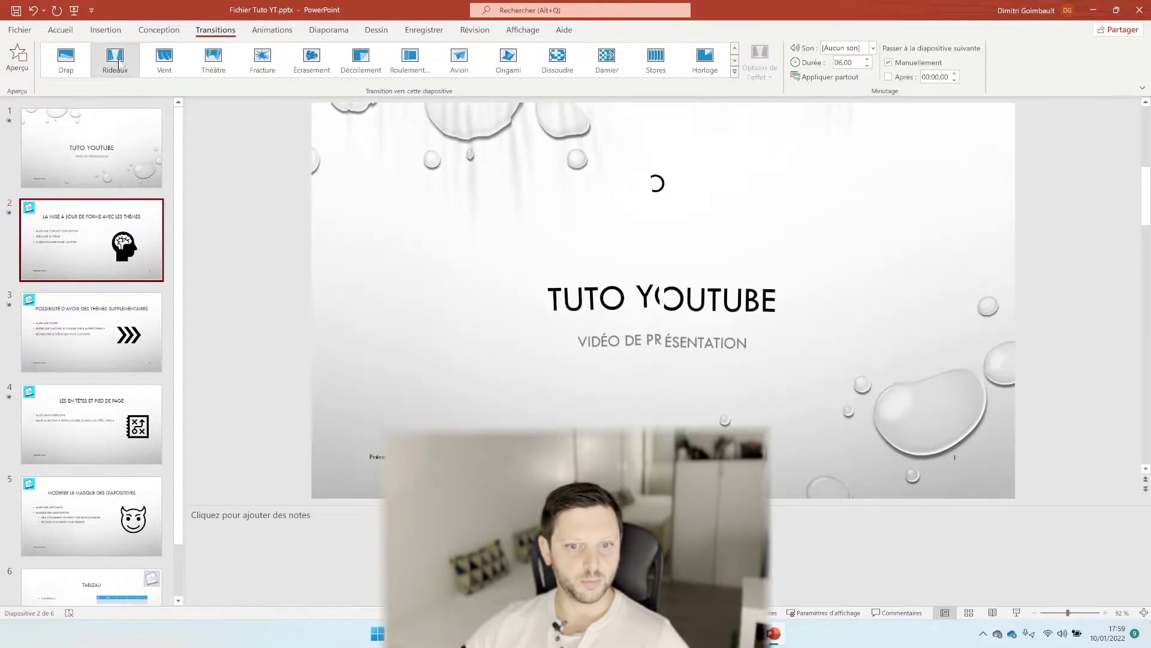
pyautogui.click(361, 60)
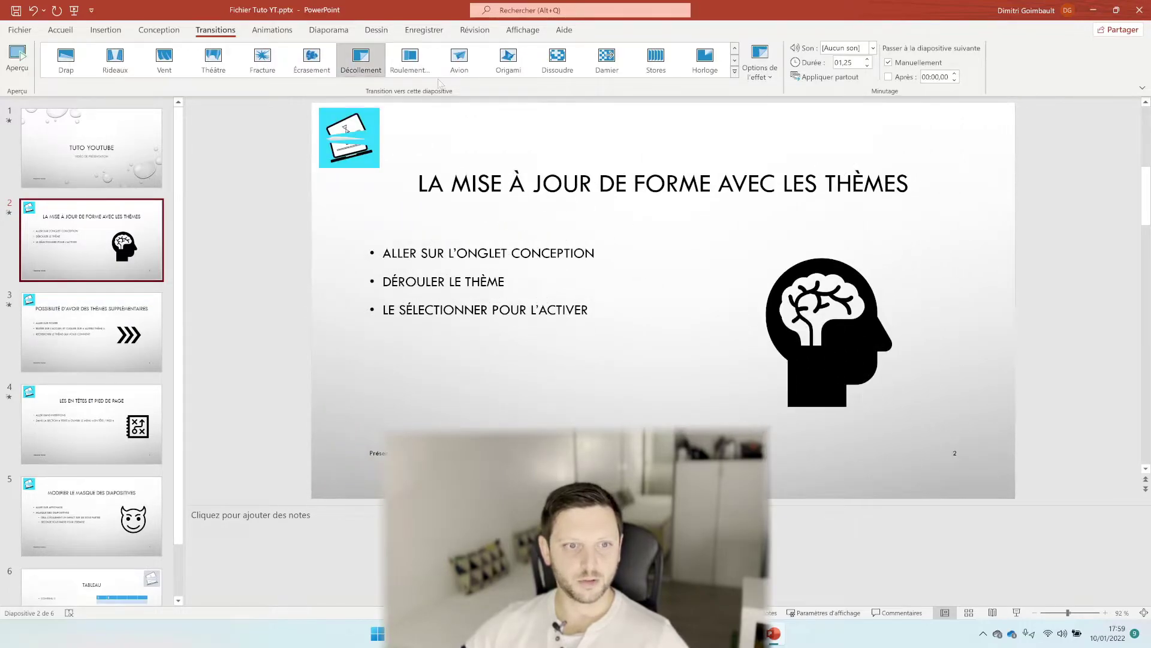
pyautogui.click(312, 60)
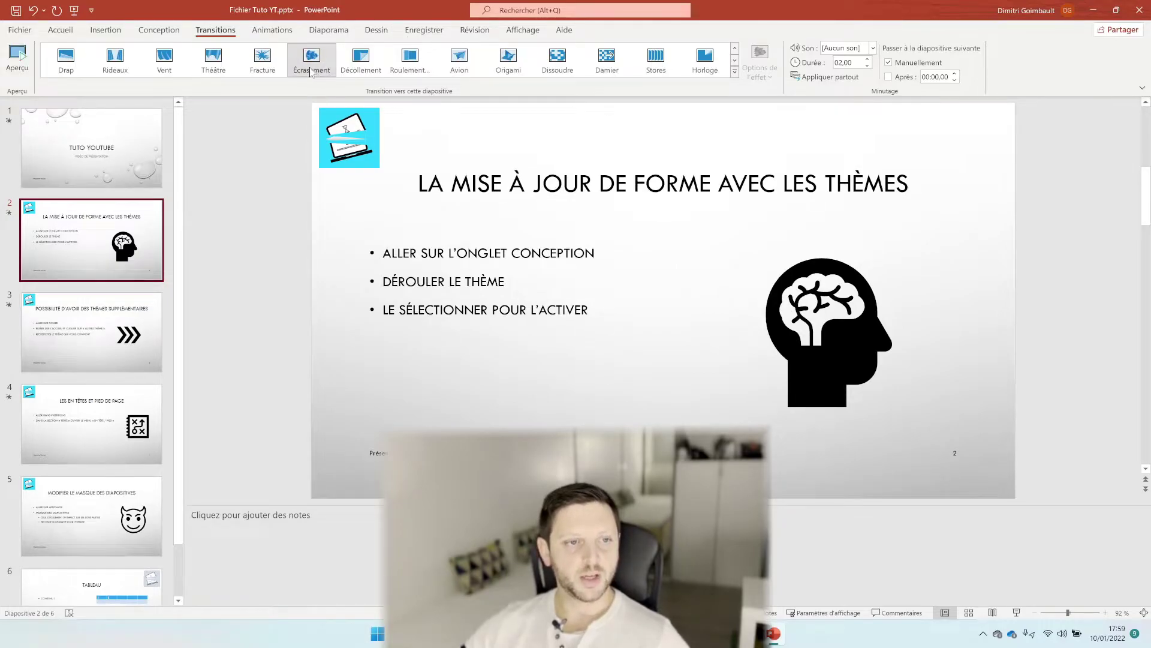
pyautogui.click(91, 148)
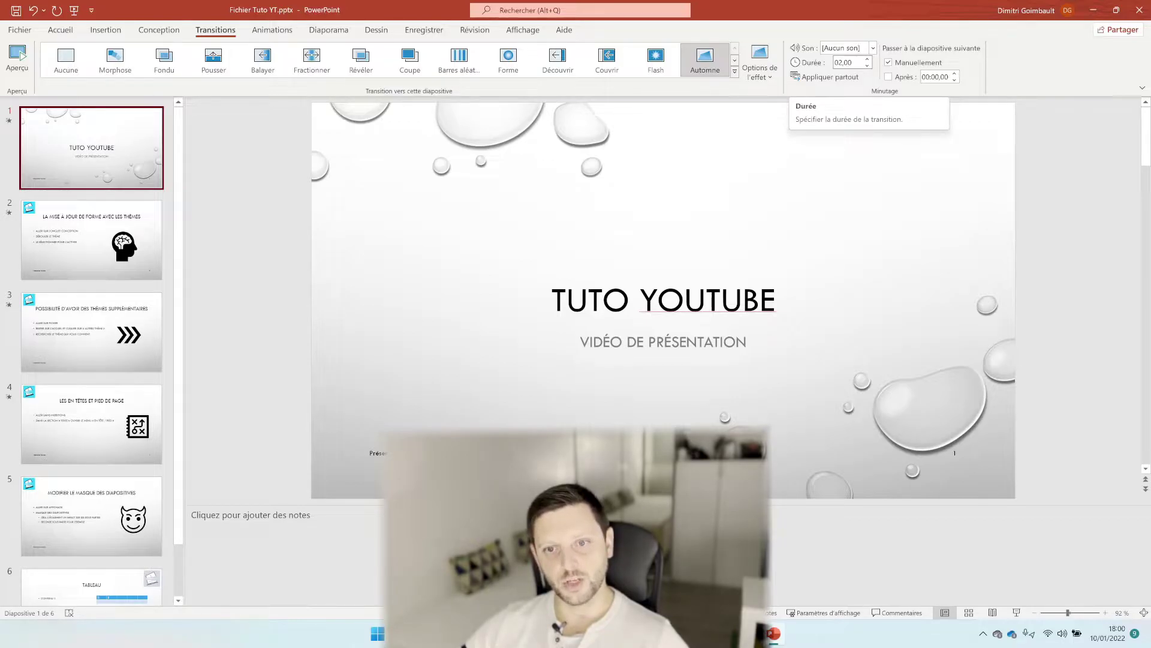
# Step: Change the title slide's Automne transition duration to 01,00 and preview it
pyautogui.click(846, 64)
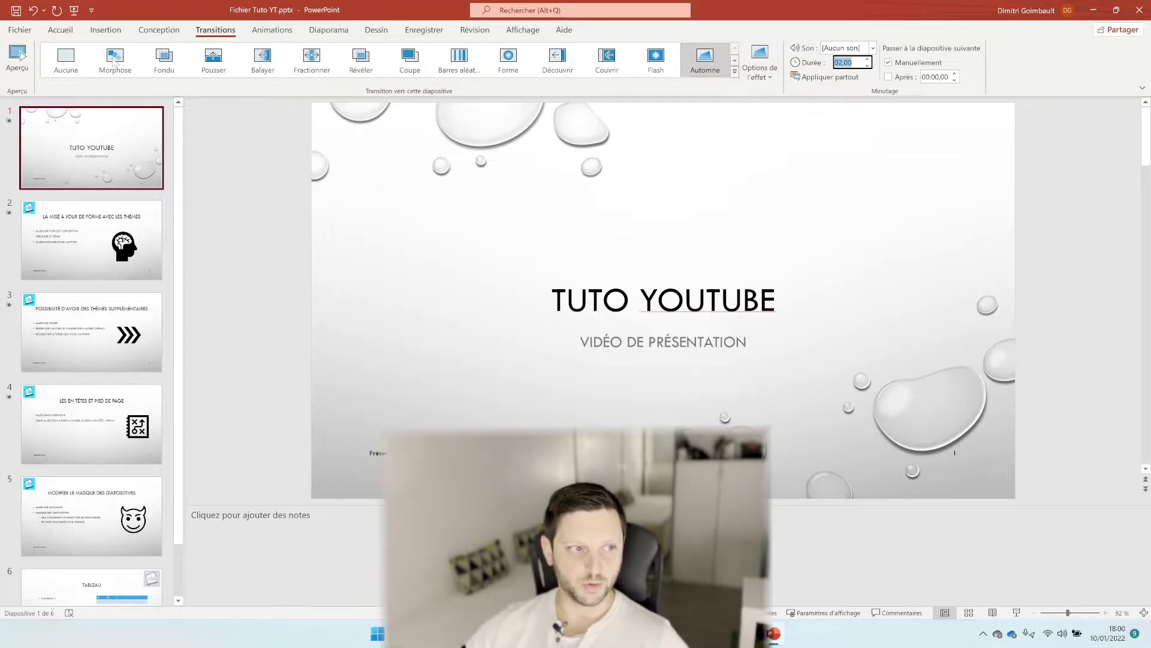
pyautogui.click(17, 57)
pyautogui.write('4')
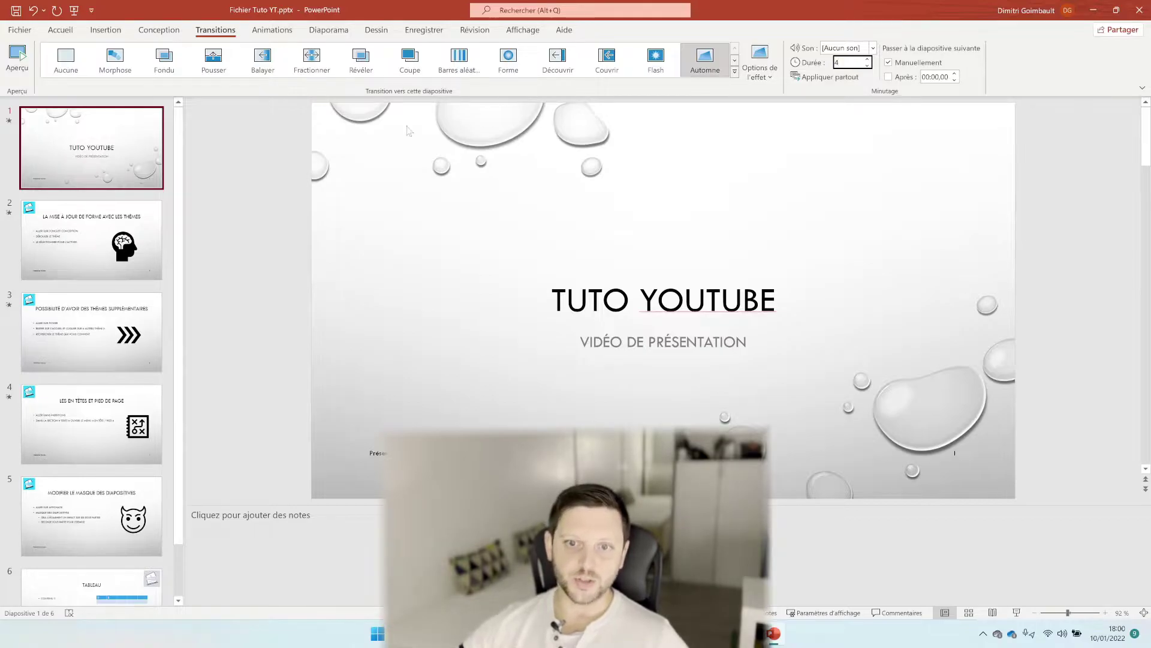
pyautogui.press('Return')
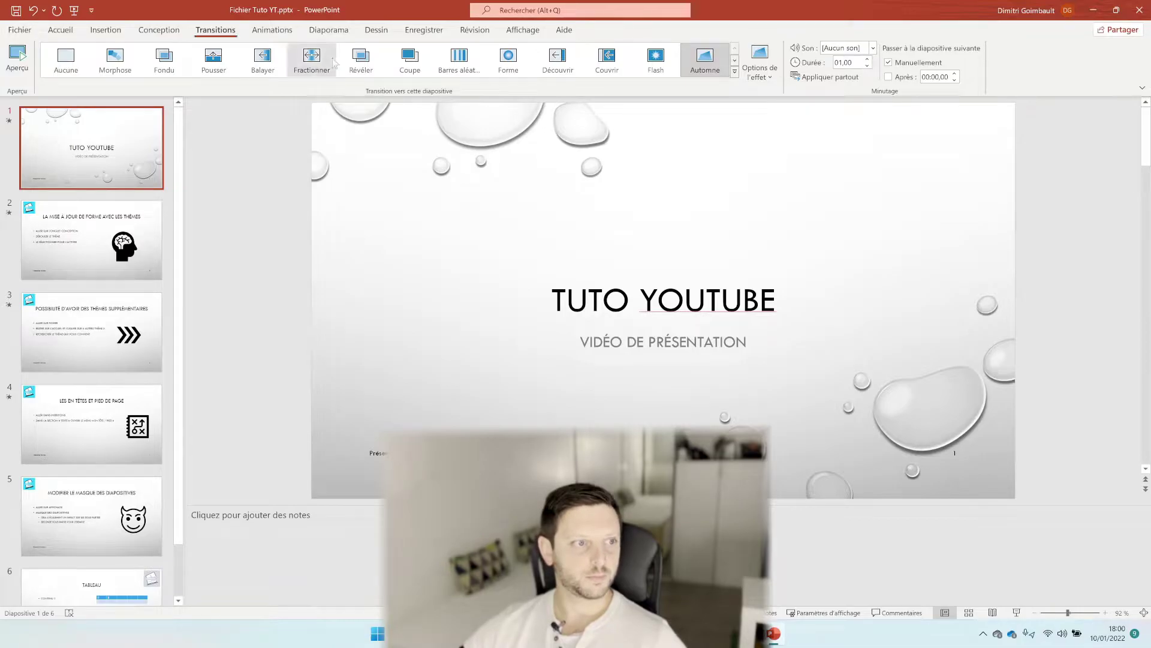
# Step: Preview the title slide, then set slide 2's Écrasement transition duration to 3 seconds
pyautogui.click(16, 60)
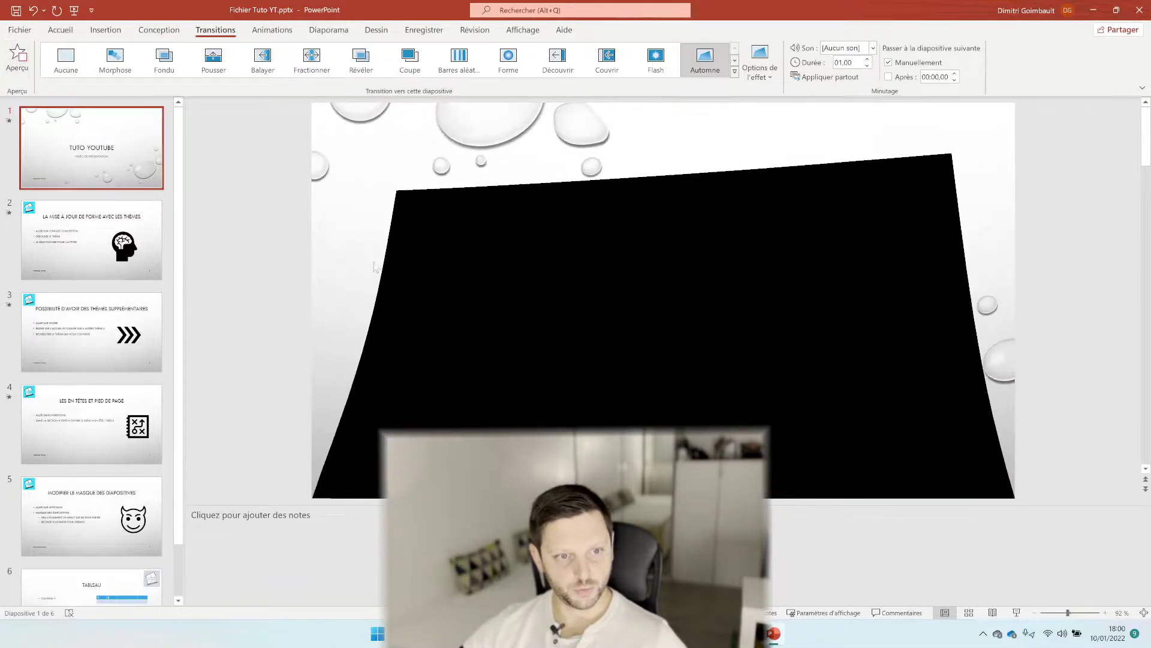
pyautogui.click(102, 245)
pyautogui.write('3')
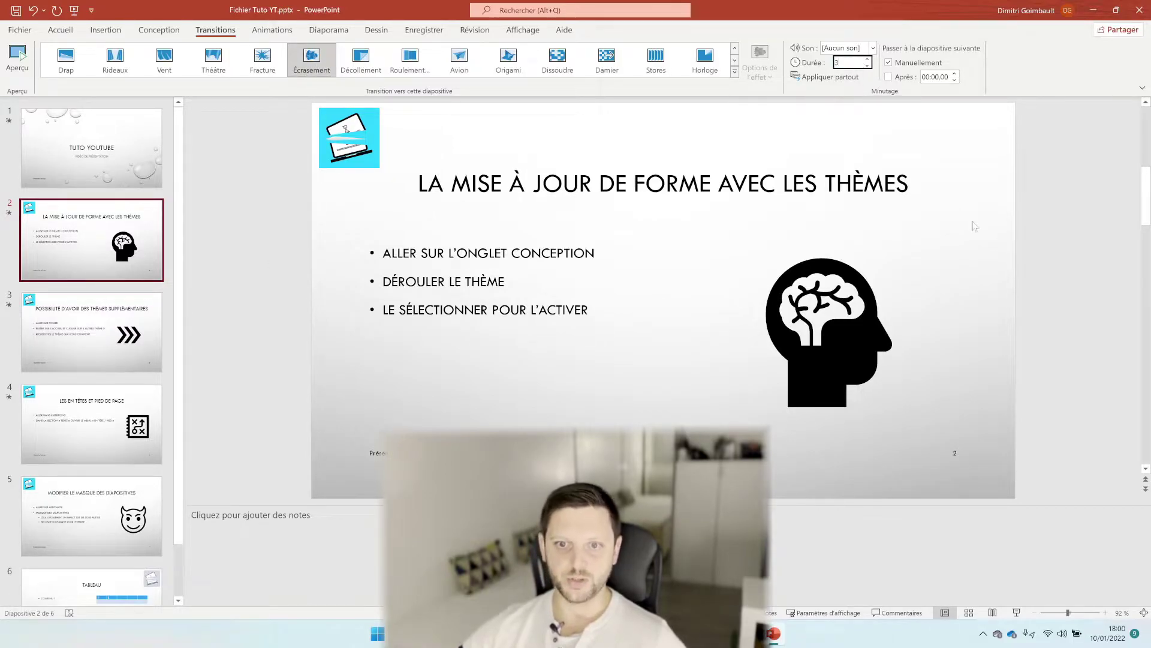
pyautogui.press('Return')
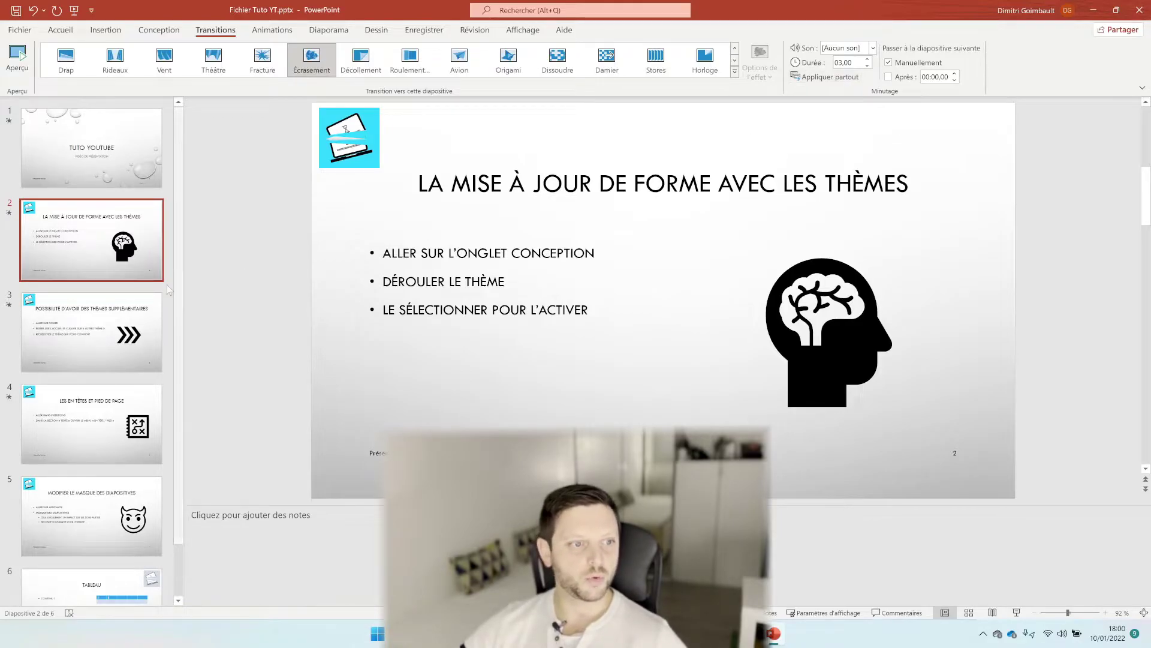
# Step: Preview slide 3's Fracture transition, then give slide 4 Révéler, adjust its duration and preview
pyautogui.click(132, 339)
pyautogui.click(262, 60)
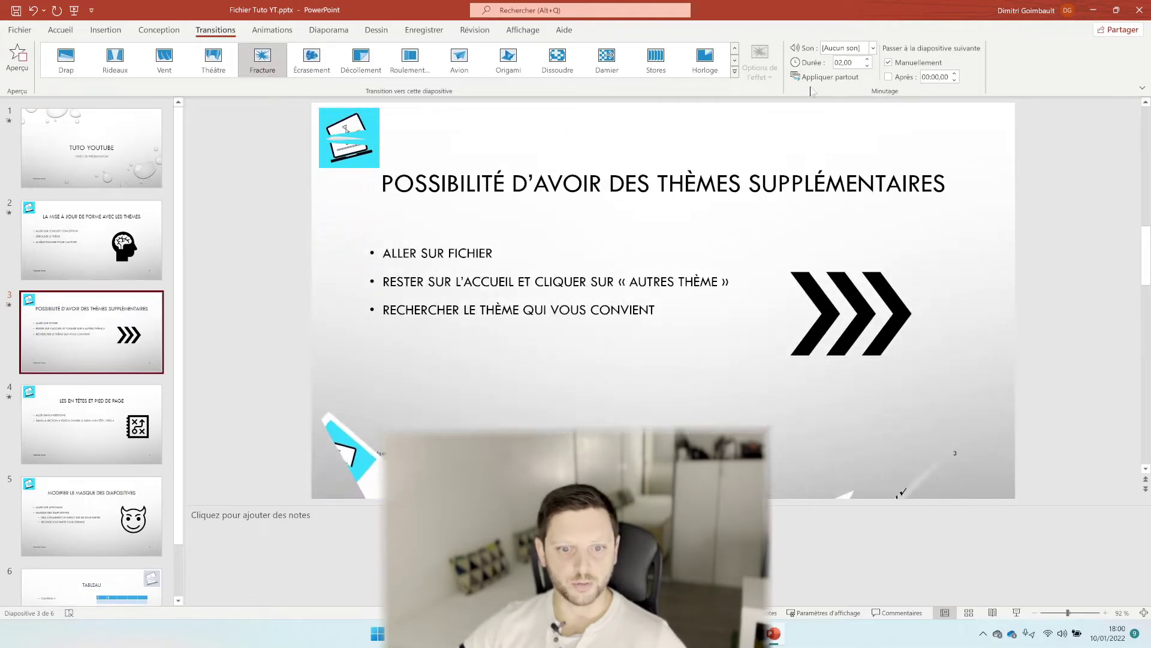
pyautogui.click(81, 433)
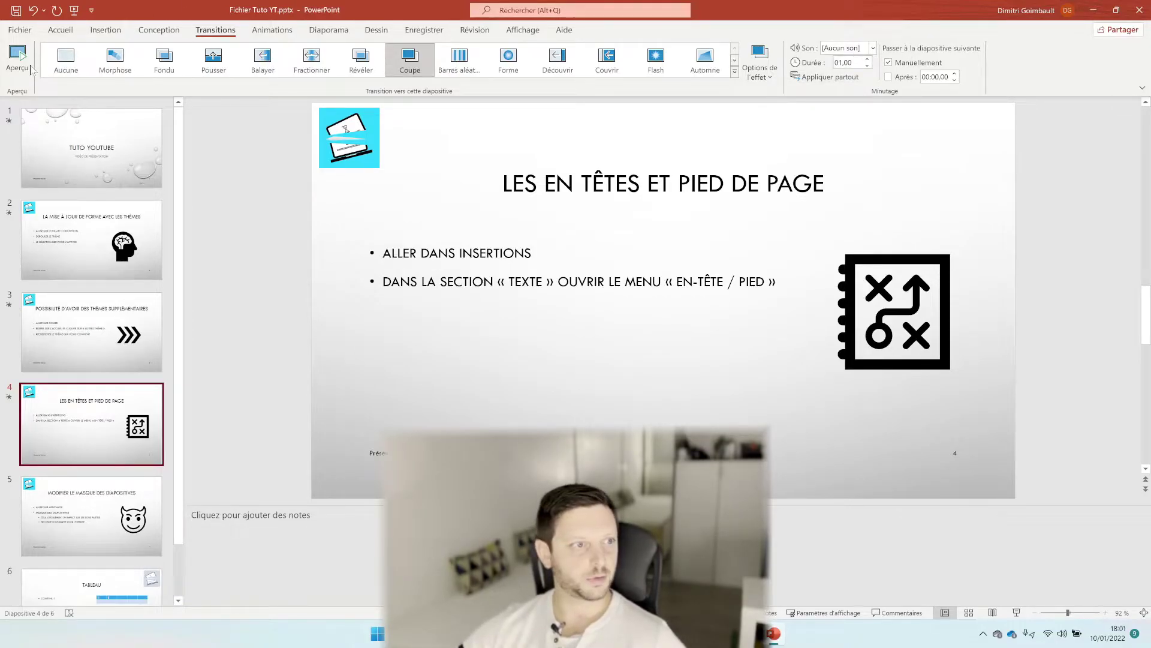
pyautogui.click(361, 65)
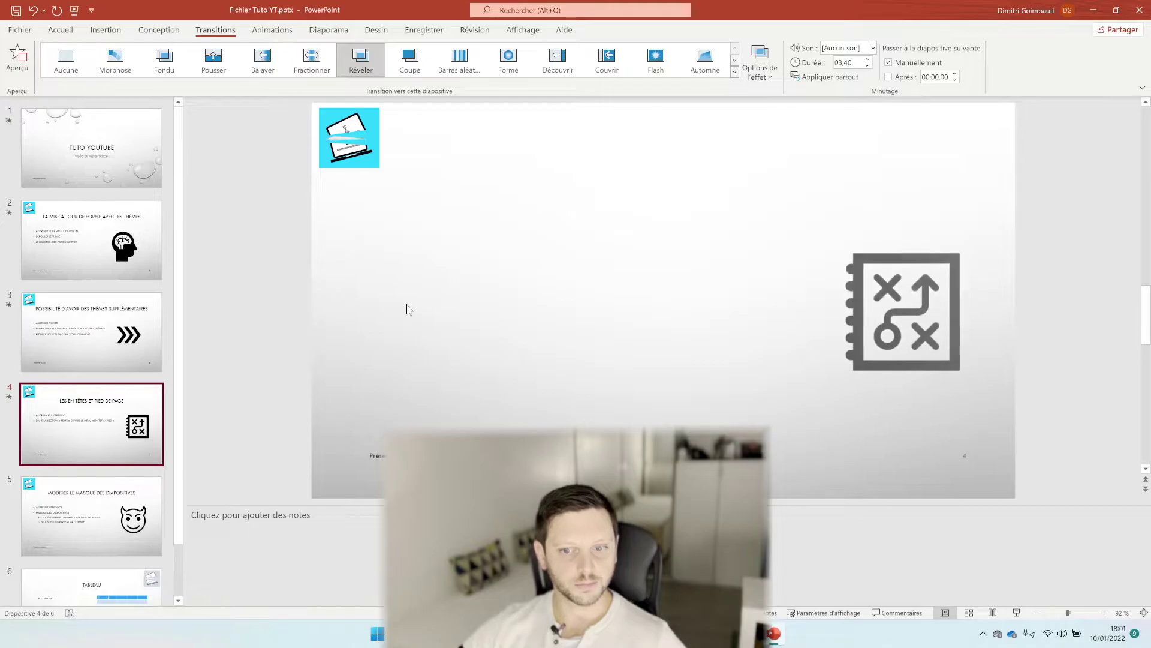
pyautogui.click(852, 63)
pyautogui.write('02')
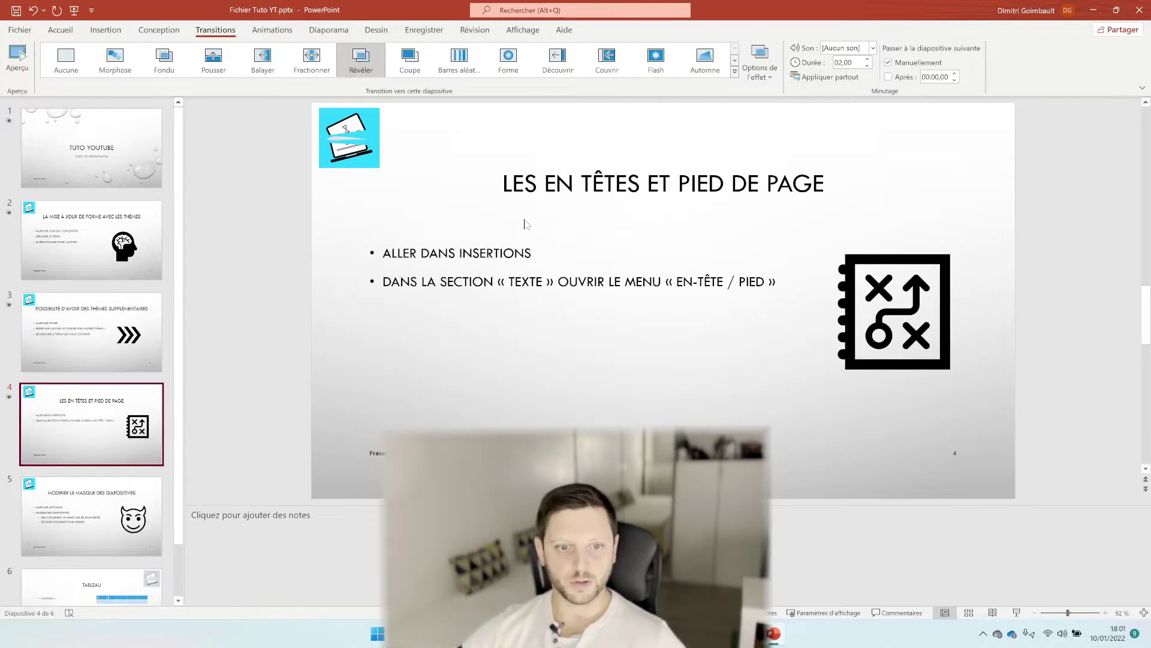
pyautogui.click(18, 60)
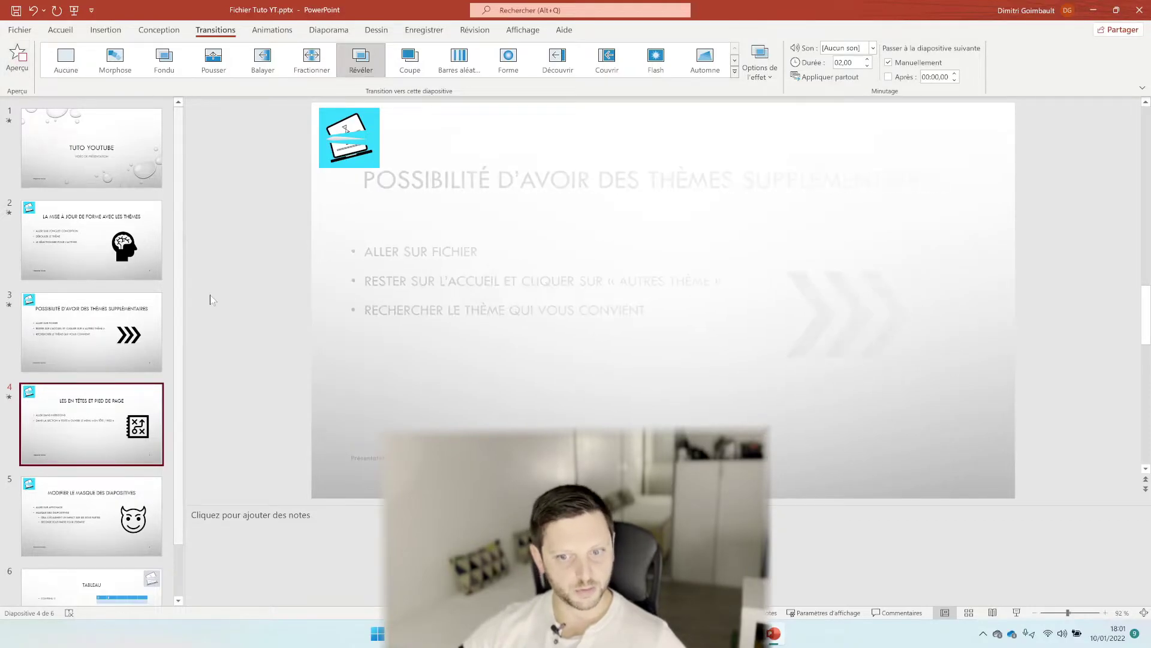
# Step: Apply Pousser to slide 5 and Forme to slide 6, TABLEAU
pyautogui.click(122, 512)
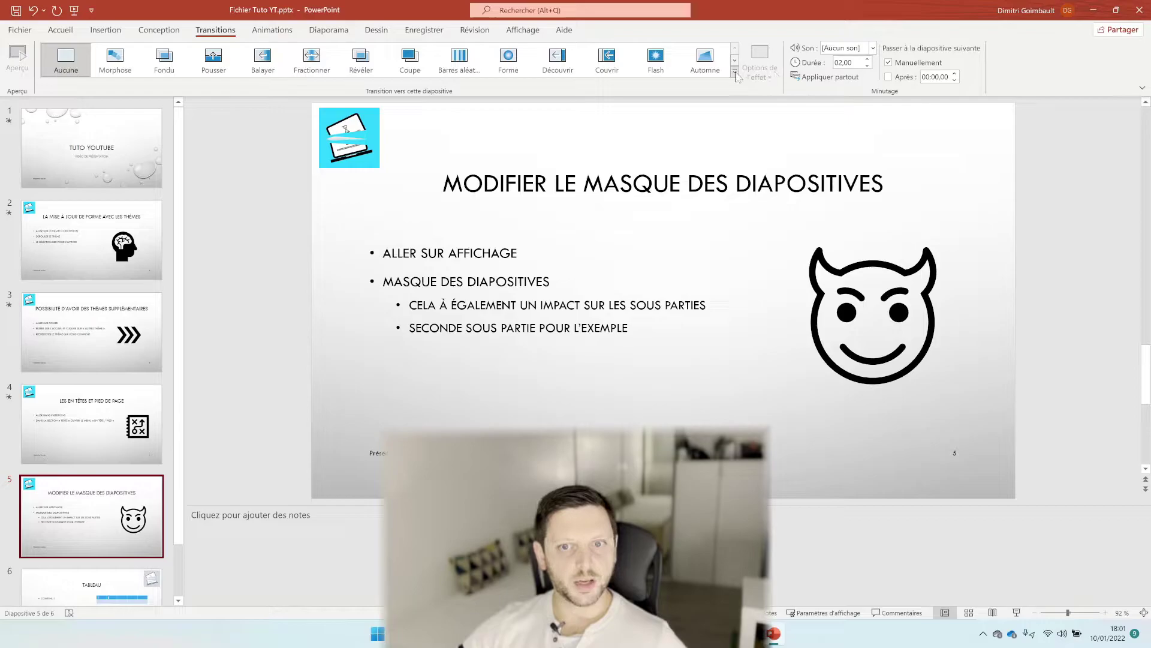
pyautogui.click(213, 60)
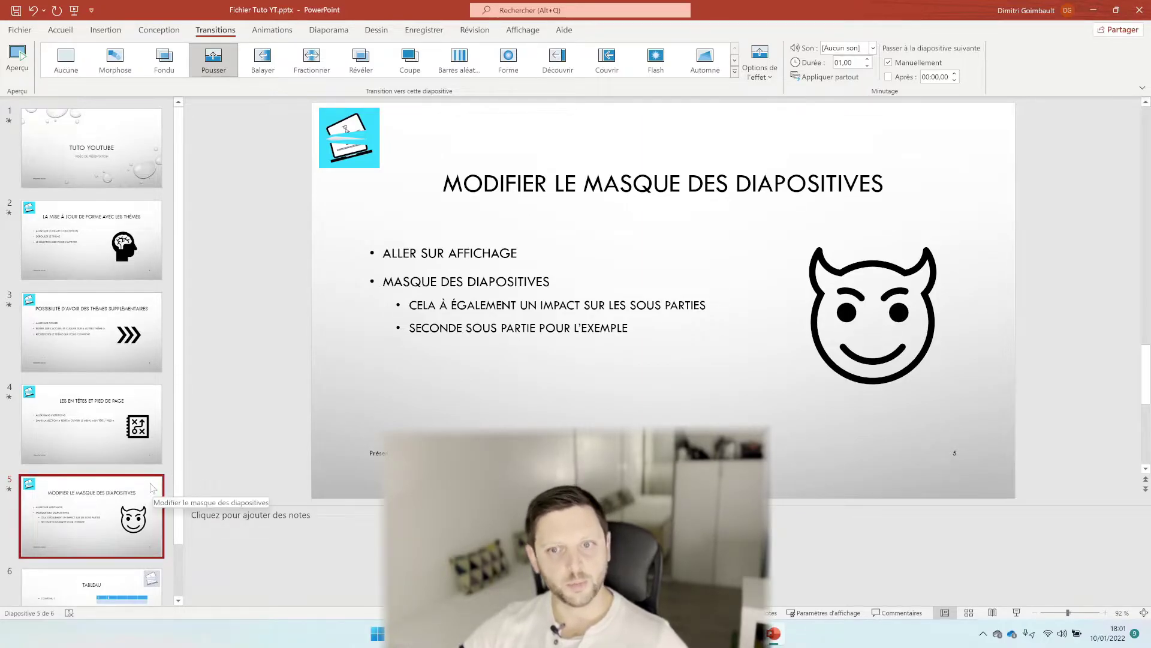
pyautogui.click(91, 585)
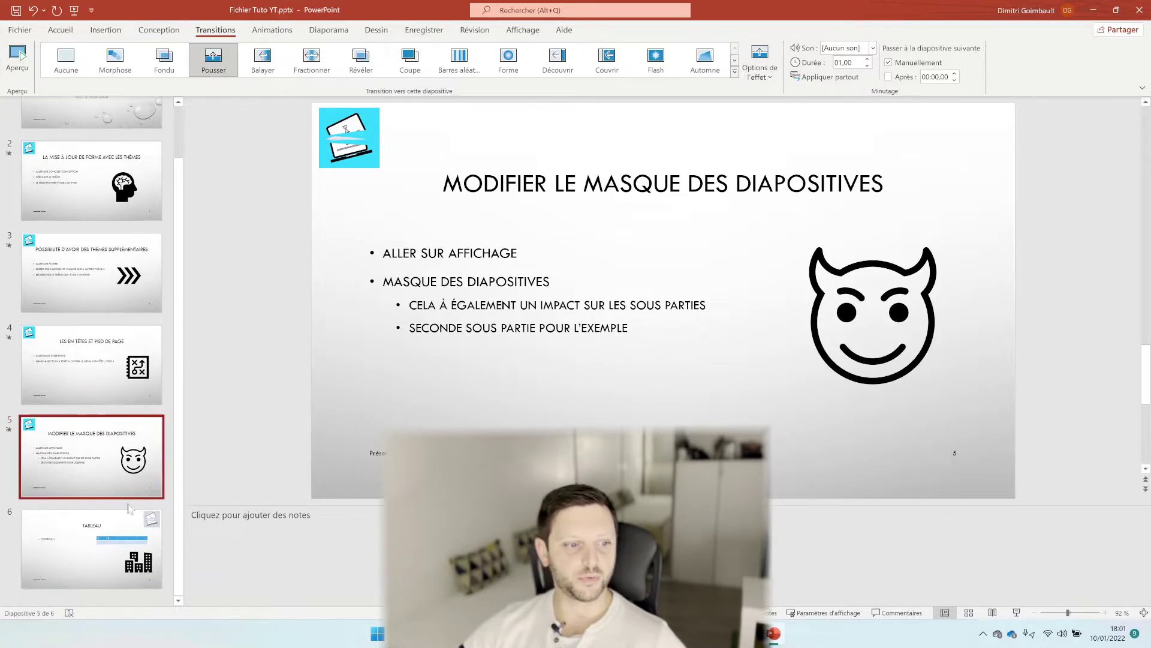
pyautogui.click(508, 59)
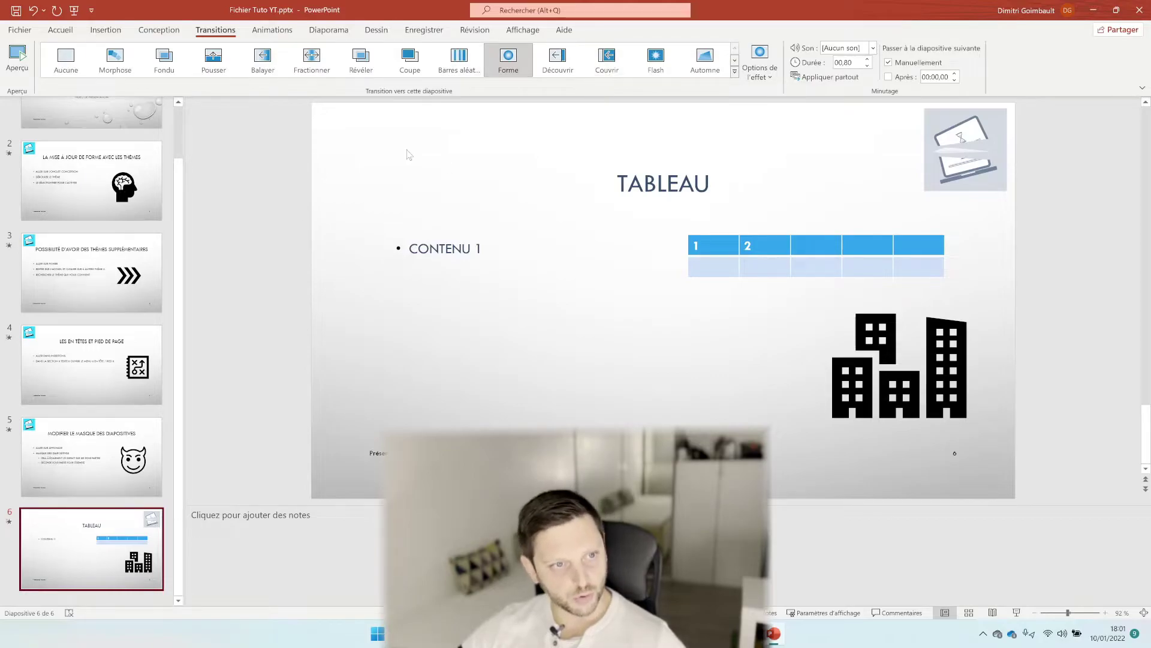
# Step: Set slide 6's Forme transition duration to 01,25 and return to the title slide
pyautogui.click(847, 62)
pyautogui.write('1,5')
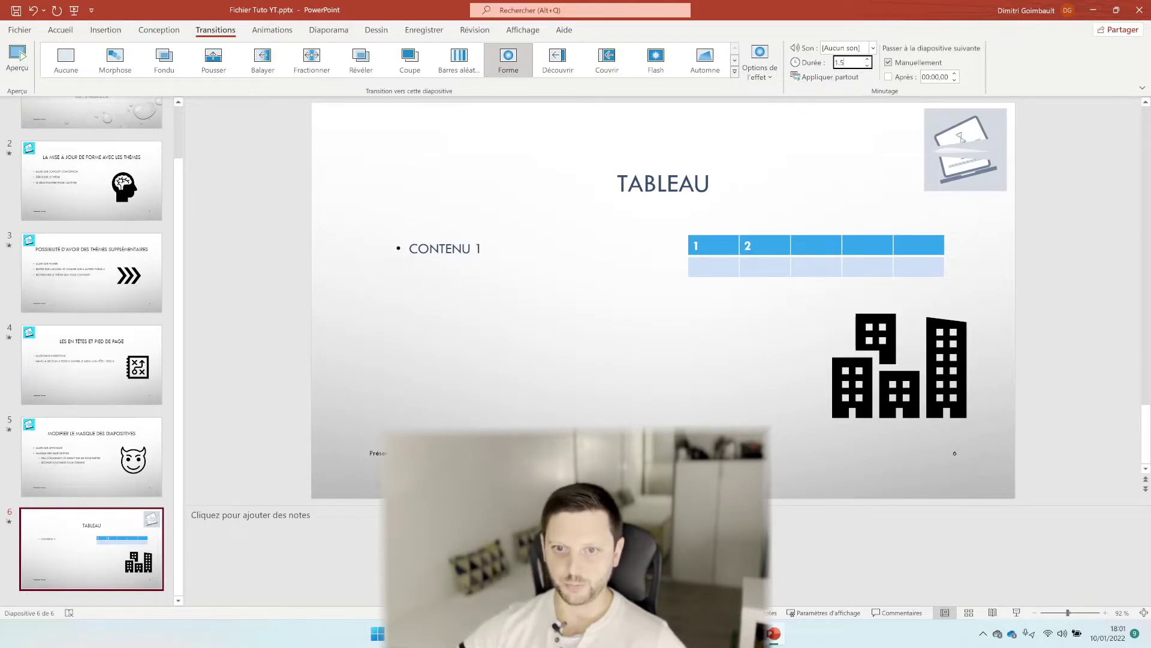
pyautogui.press('Return')
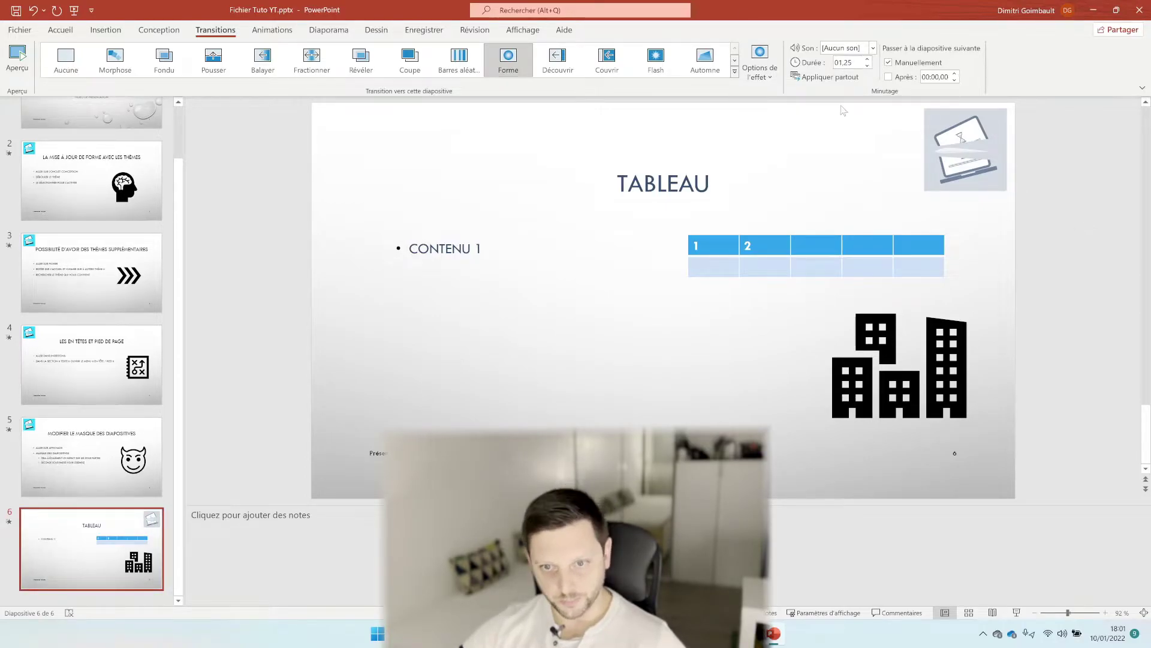
pyautogui.click(106, 120)
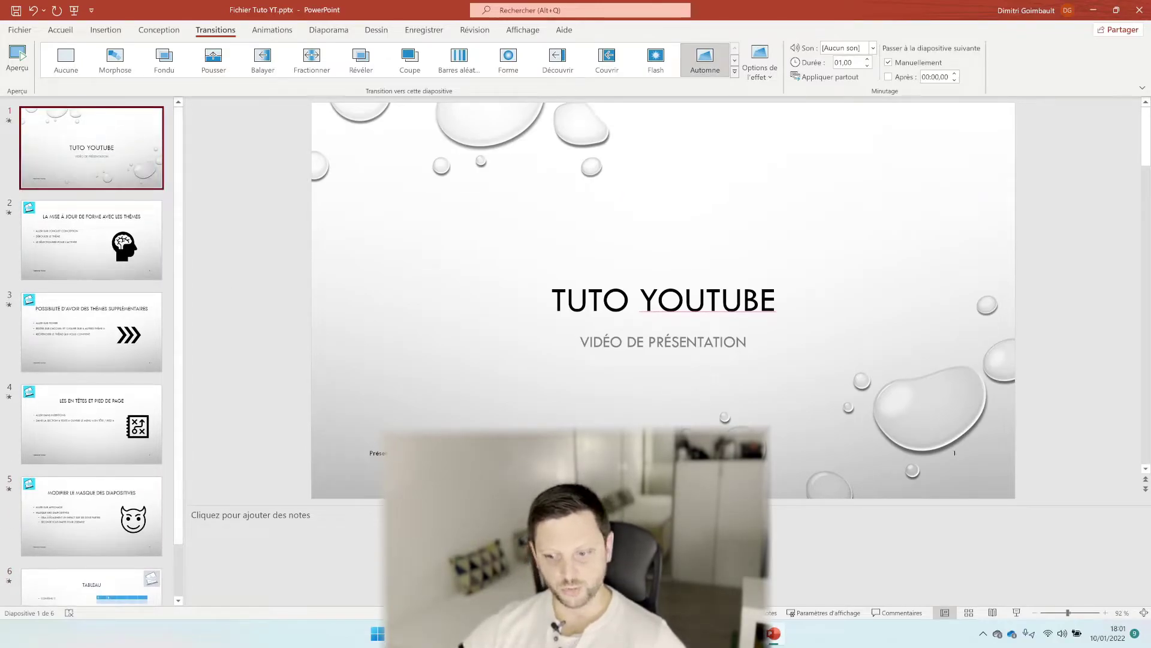
# Step: Run the slideshow from the title slide through all six slides, then exit back to editing
pyautogui.click(1016, 616)
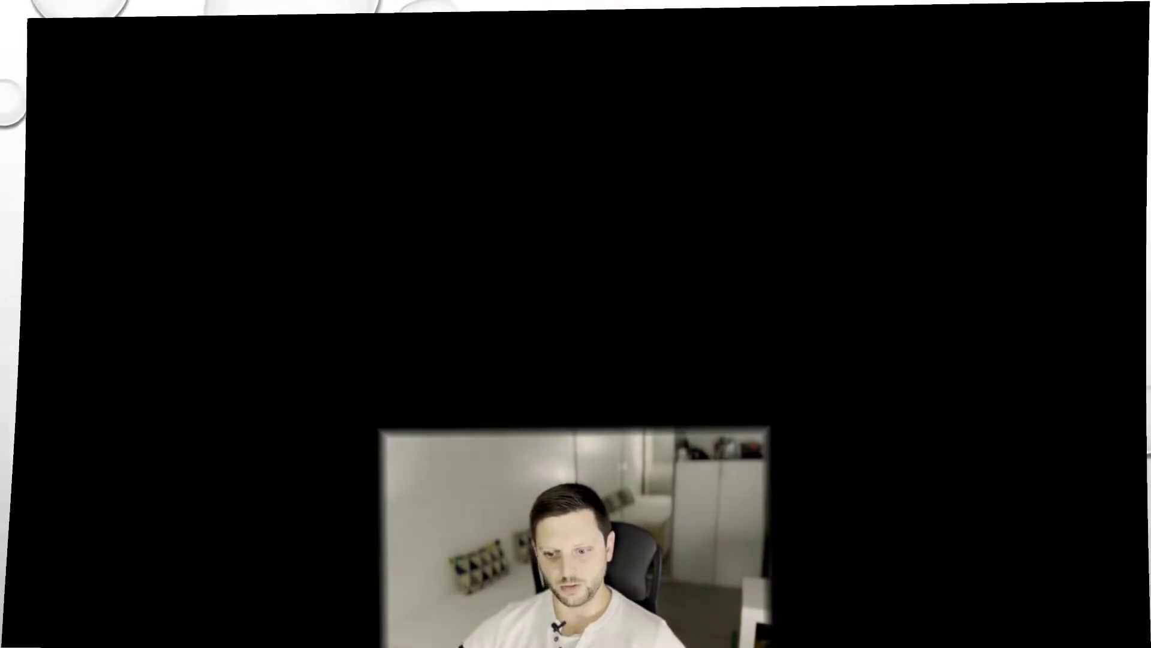
pyautogui.press('Right')
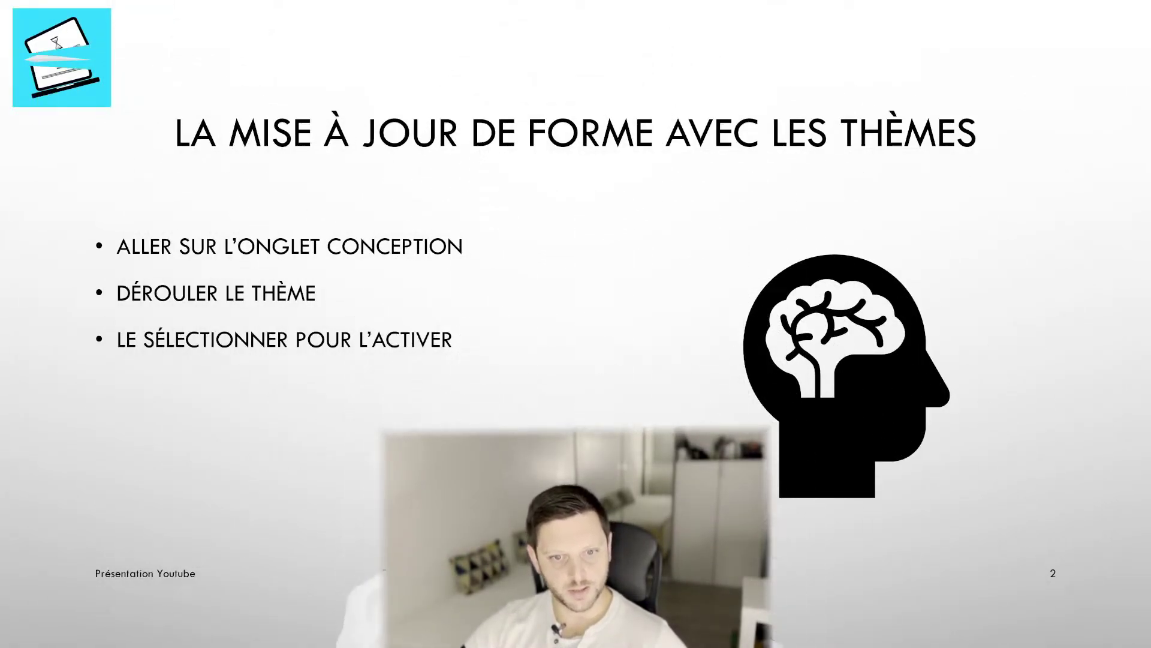
pyautogui.press('Right')
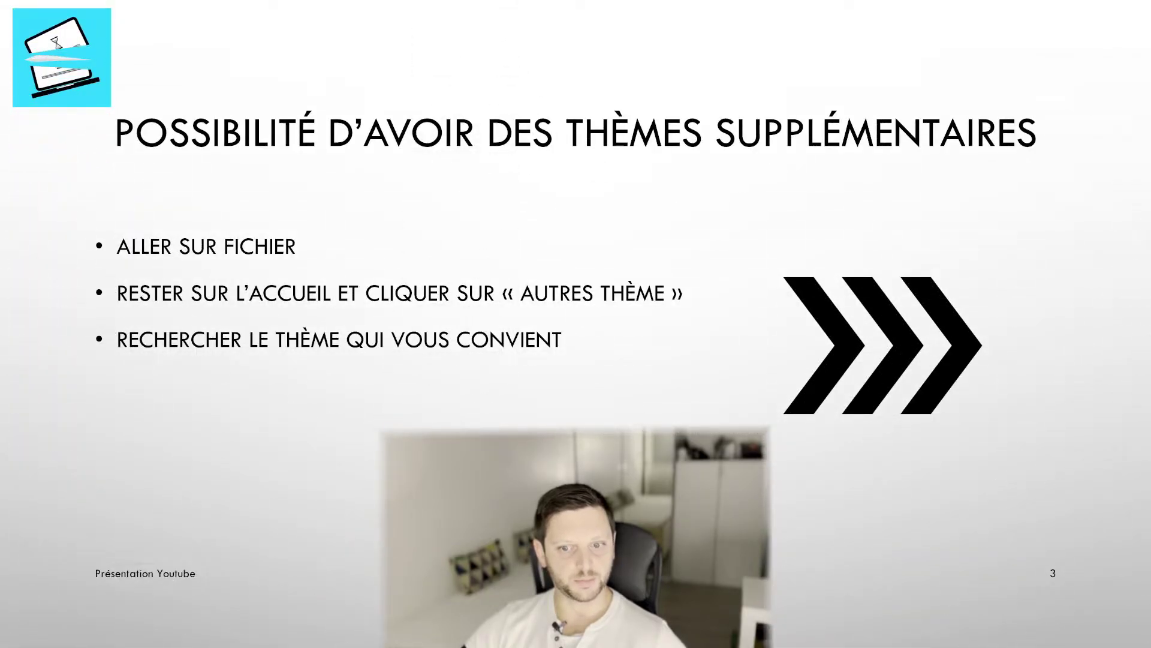
pyautogui.press('Right')
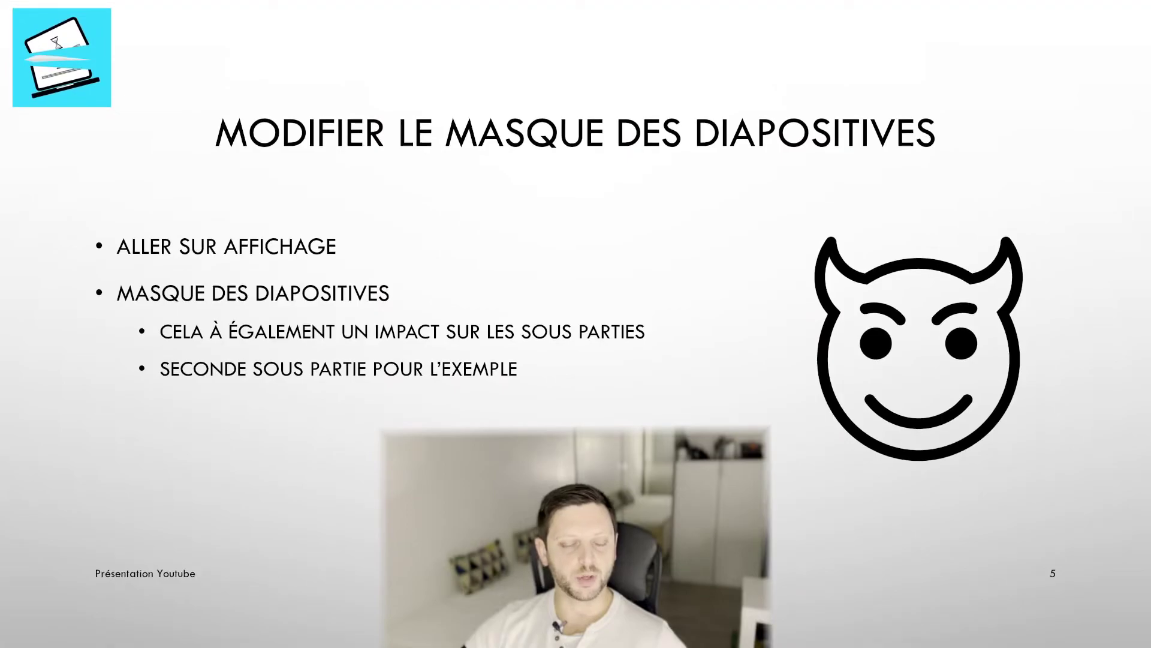
pyautogui.click(1016, 618)
pyautogui.click(1015, 618)
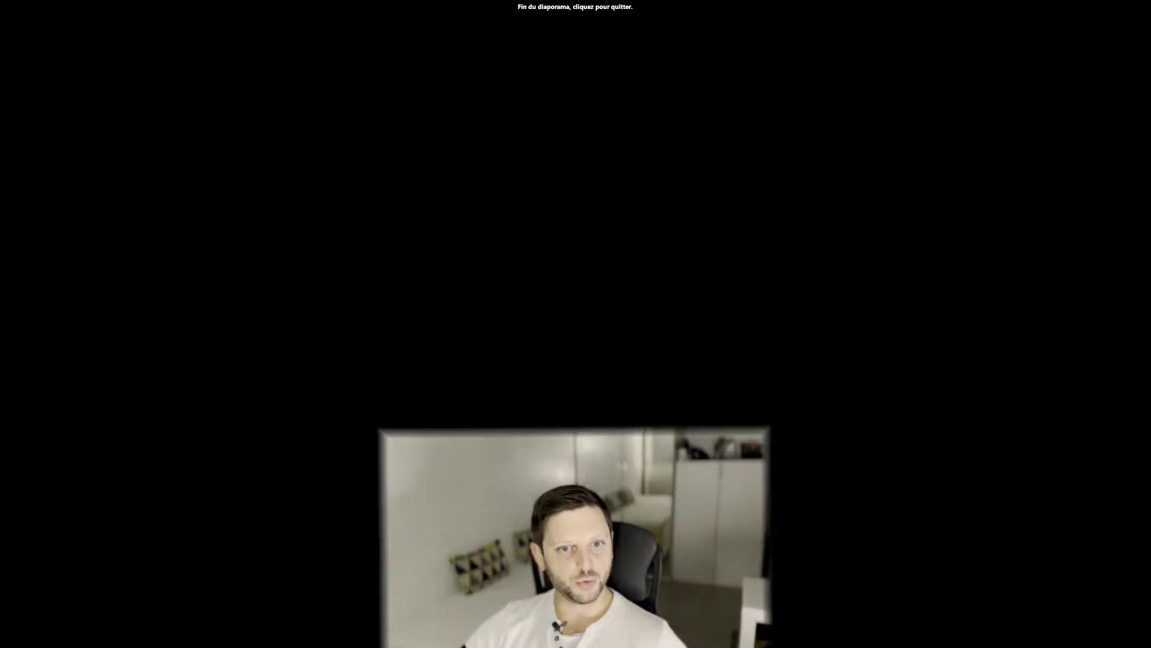
pyautogui.click(1016, 618)
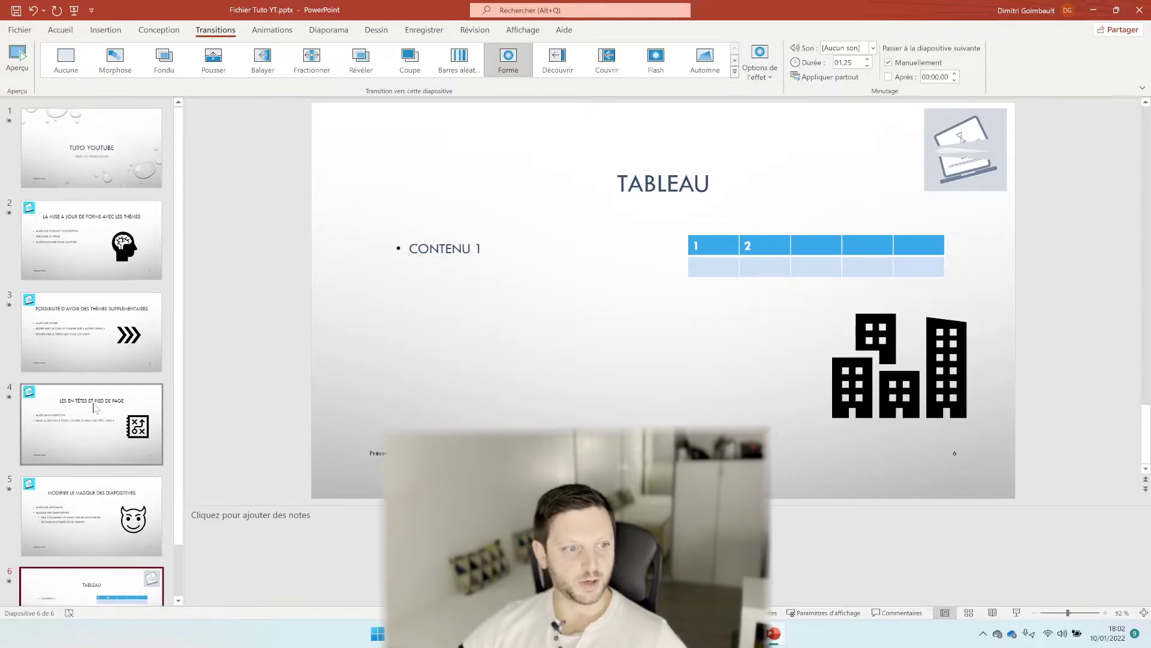
# Step: Make slides 1 and 2 advance automatically after 5 seconds
pyautogui.press('Home')
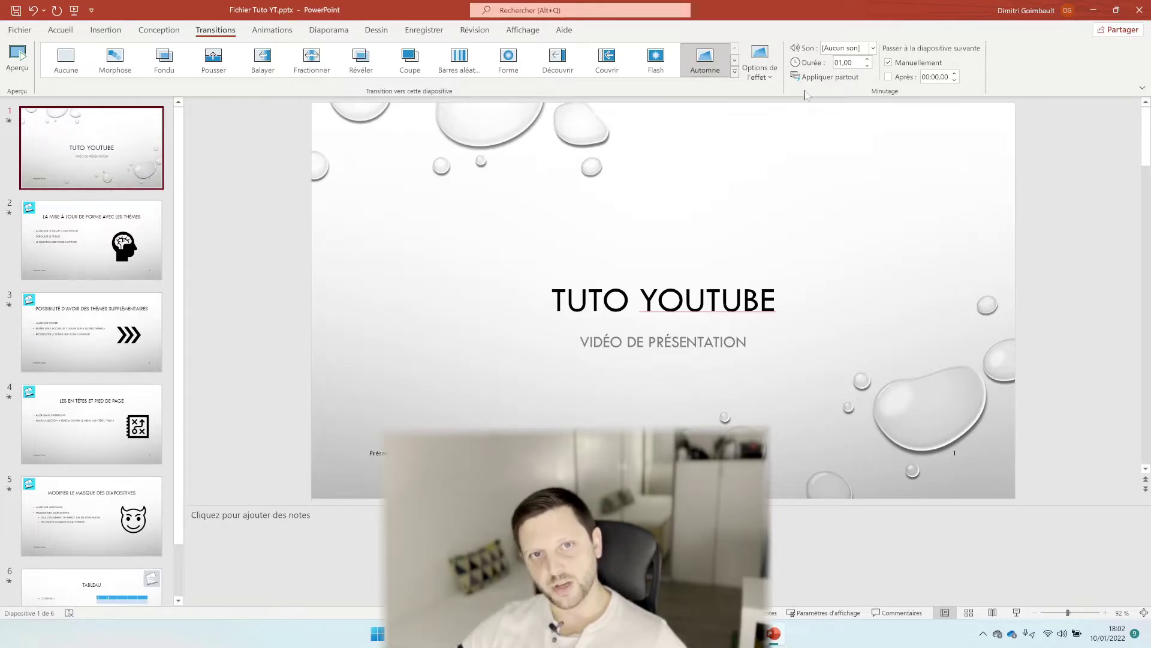
pyautogui.click(889, 80)
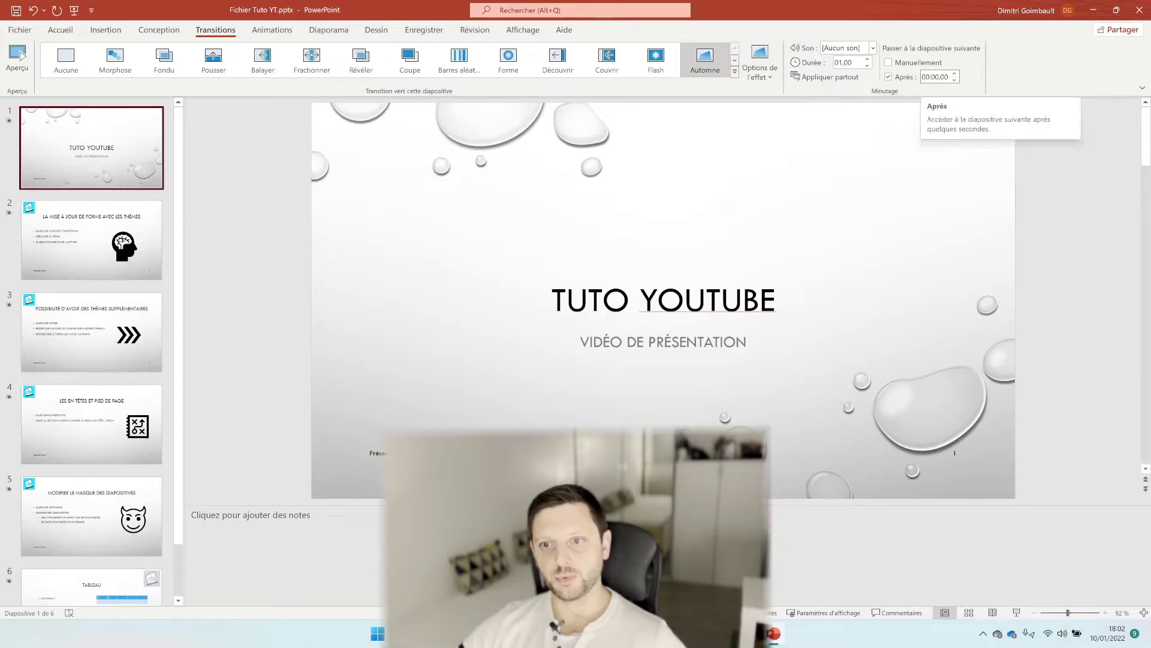
pyautogui.click(935, 78)
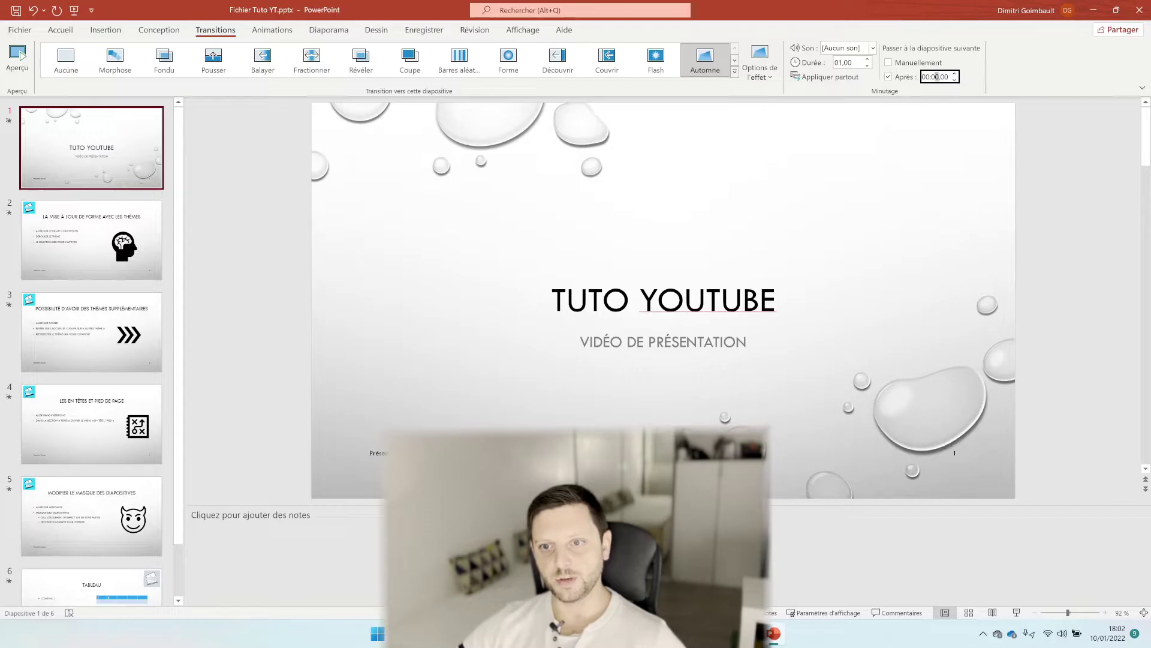
pyautogui.write('5.')
pyautogui.press('Return')
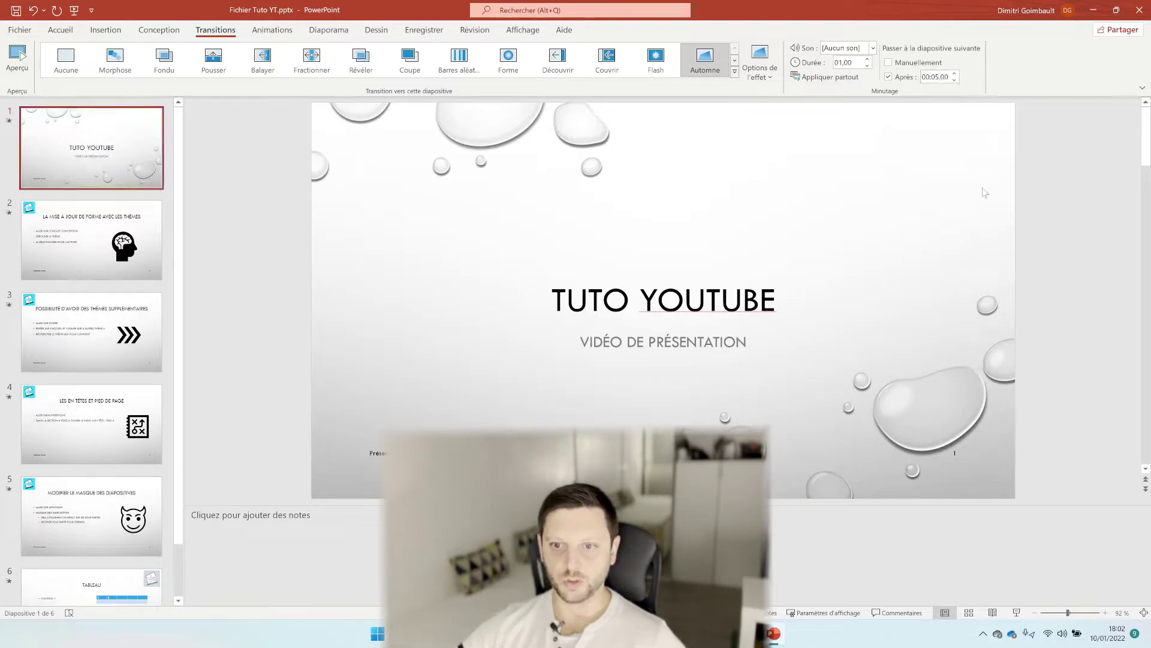
pyautogui.scroll(-1, 339, 228)
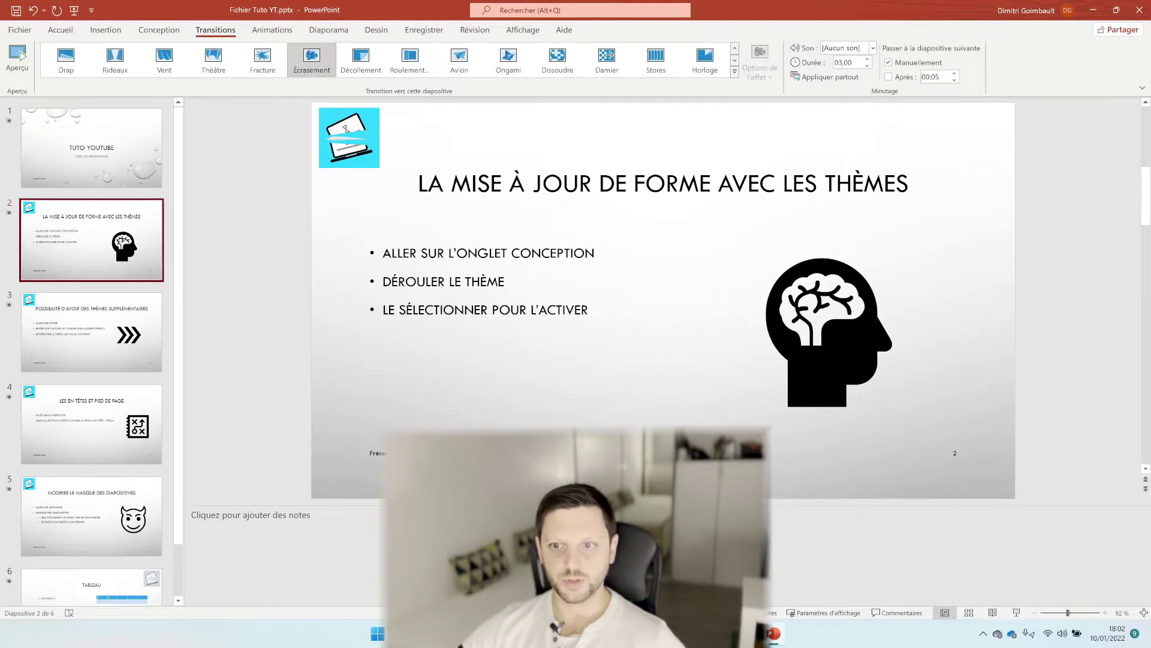
pyautogui.click(937, 77)
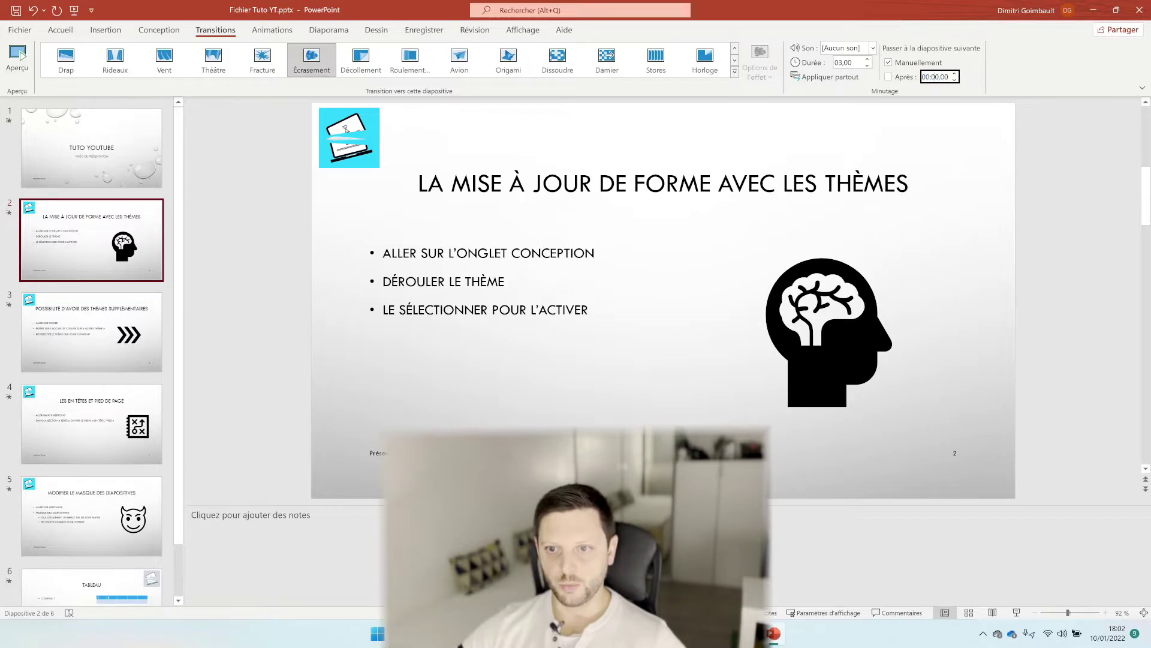
pyautogui.write('5')
pyautogui.press('Return')
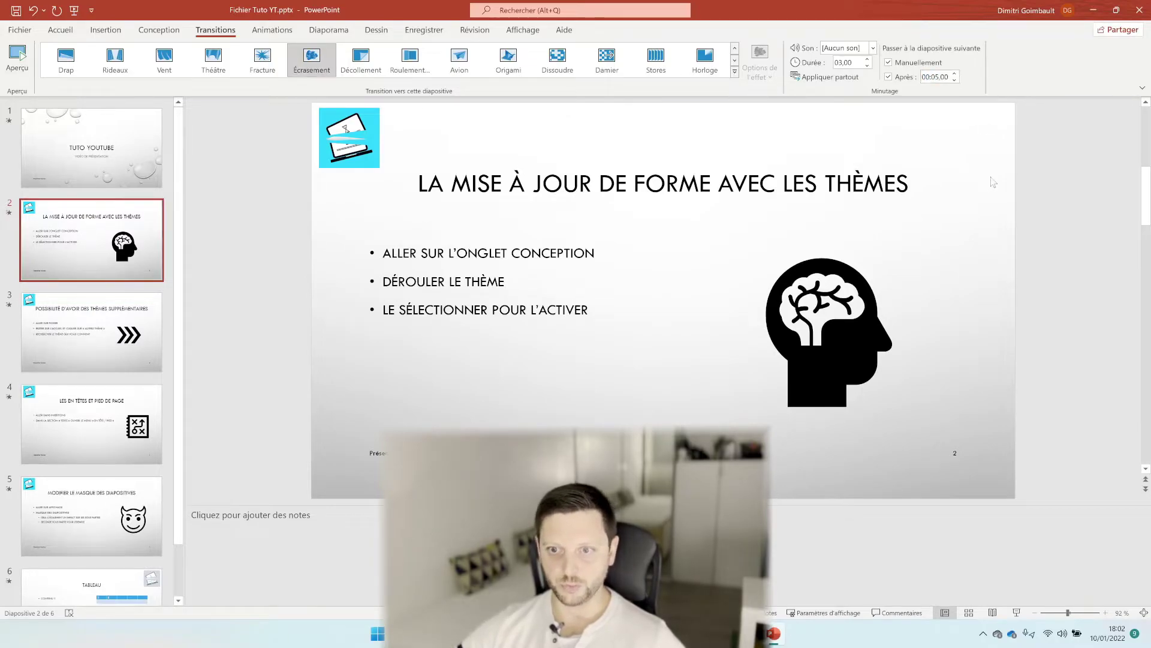
# Step: Set automatic advance of 5 seconds on slides 3 and 4 and 3 seconds on slide 5
pyautogui.press('pagedown')
pyautogui.click(935, 77)
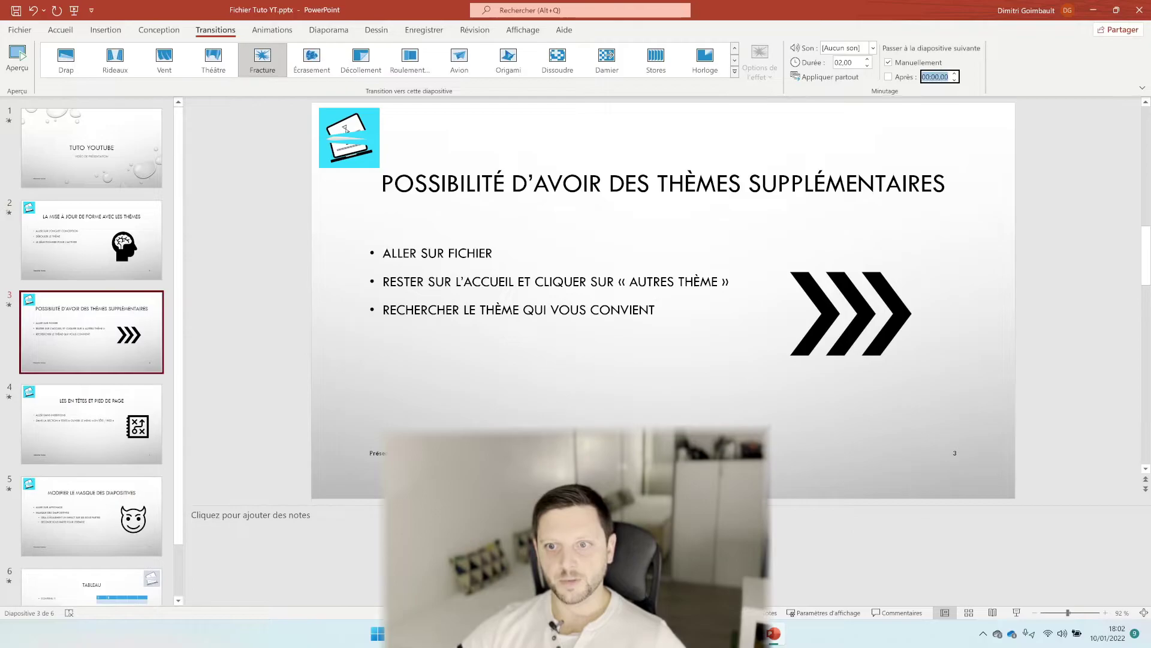
pyautogui.write('5')
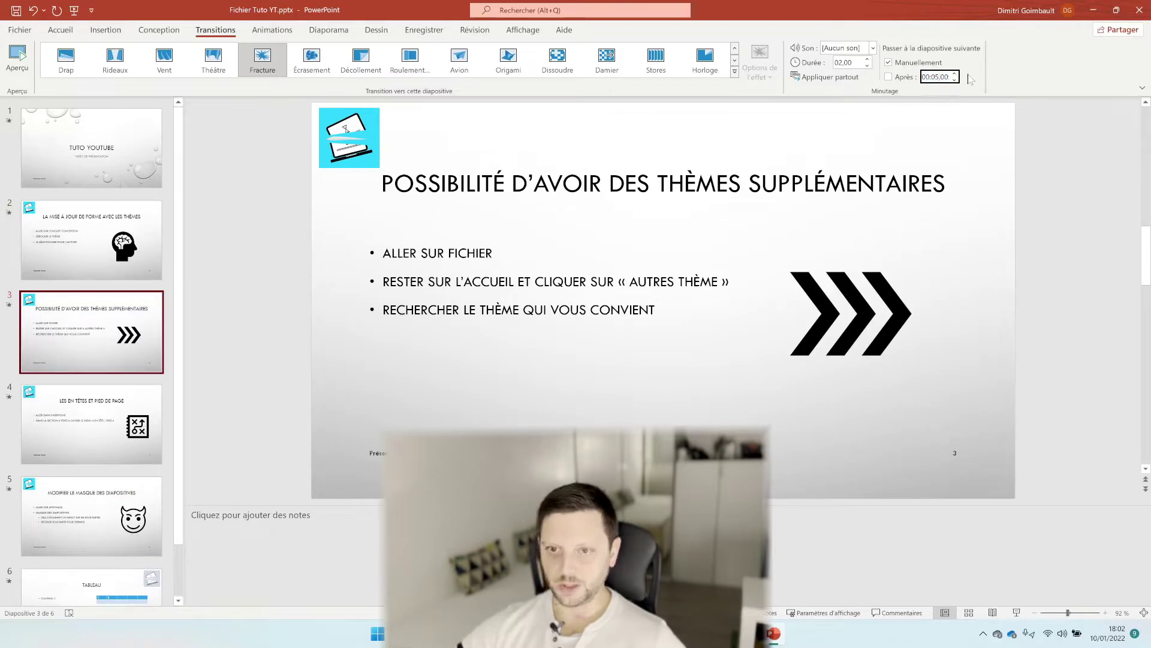
pyautogui.press('Return')
pyautogui.click(116, 399)
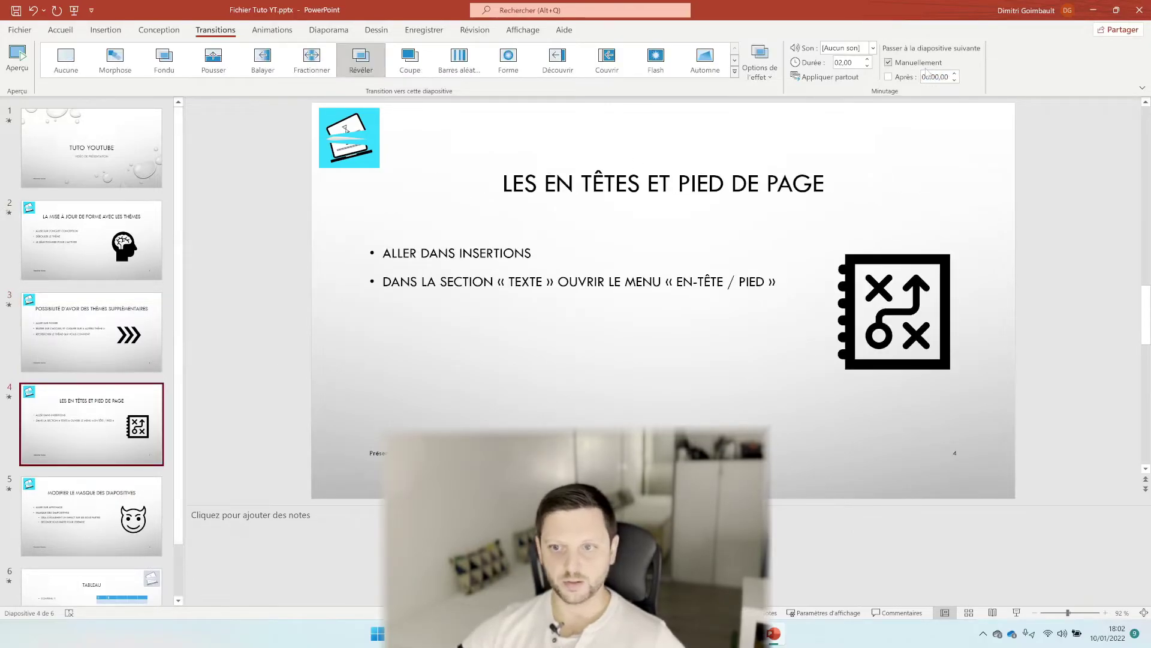
pyautogui.click(954, 78)
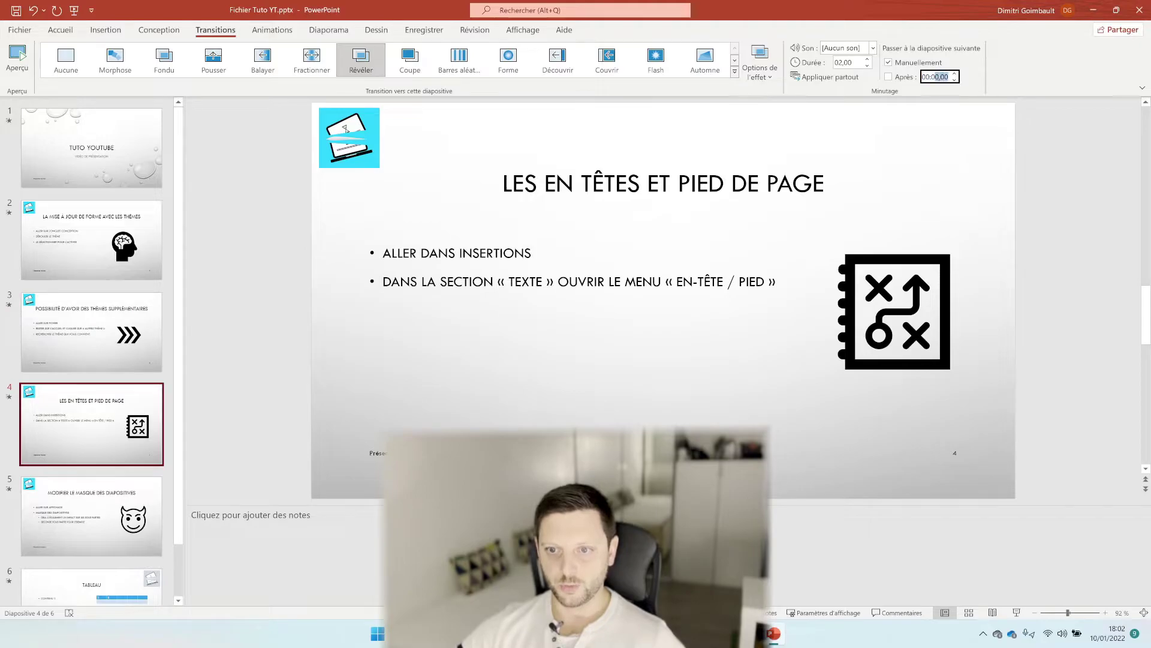
pyautogui.write('5')
pyautogui.press('Return')
pyautogui.scroll(-1, 391, 301)
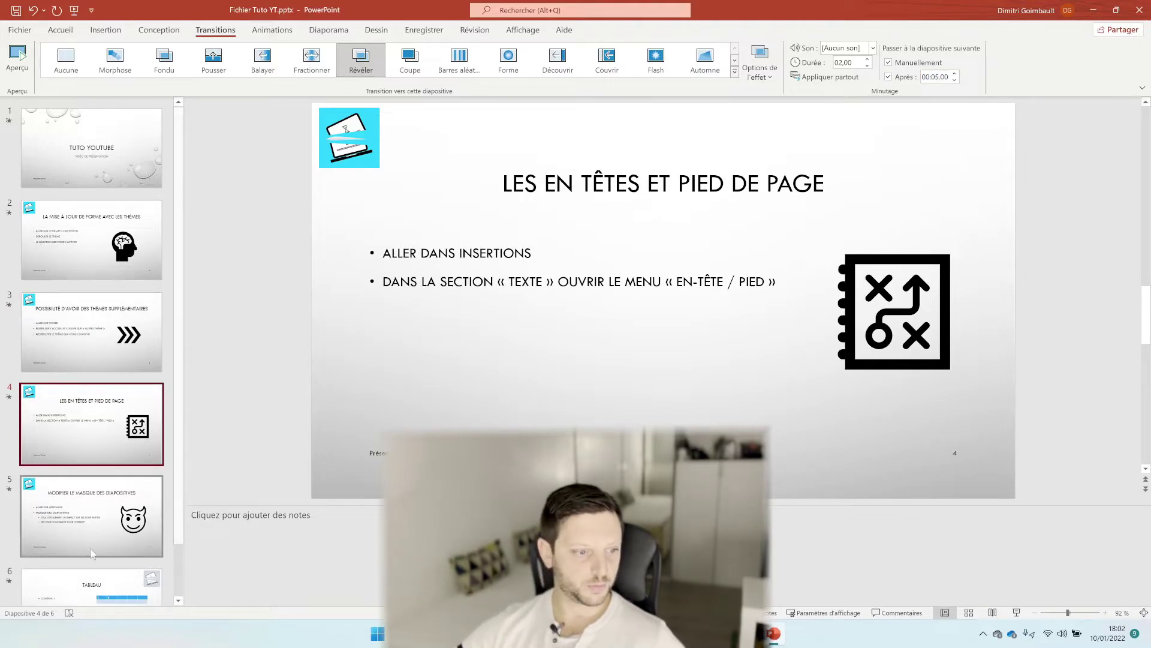
pyautogui.click(940, 77)
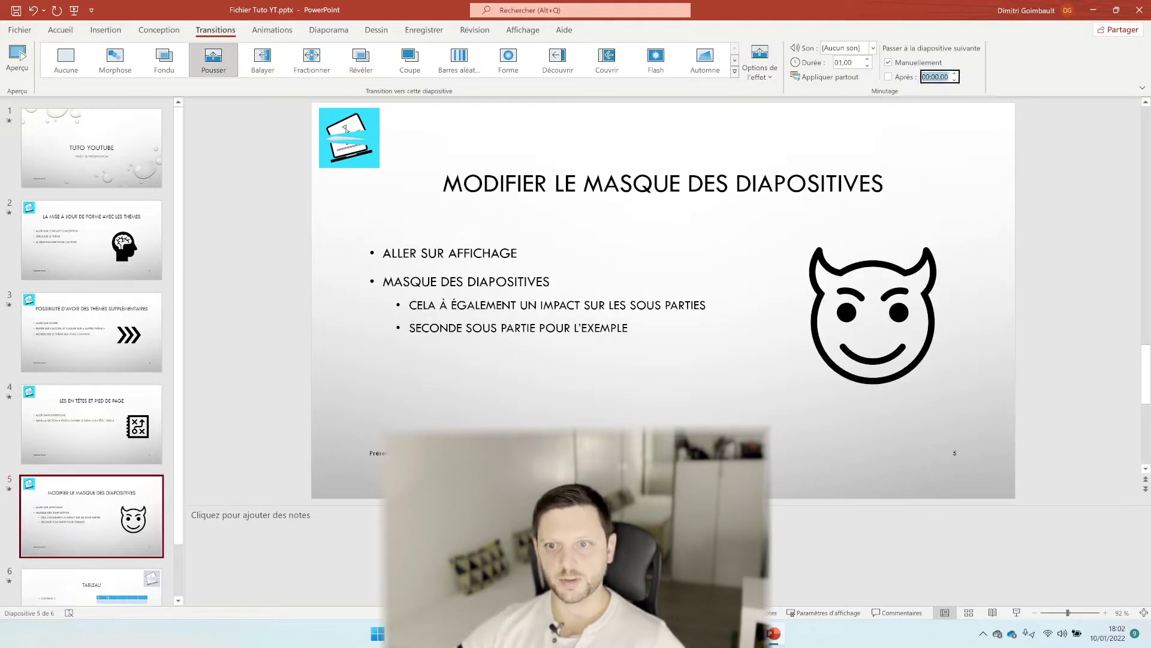
pyautogui.write('3')
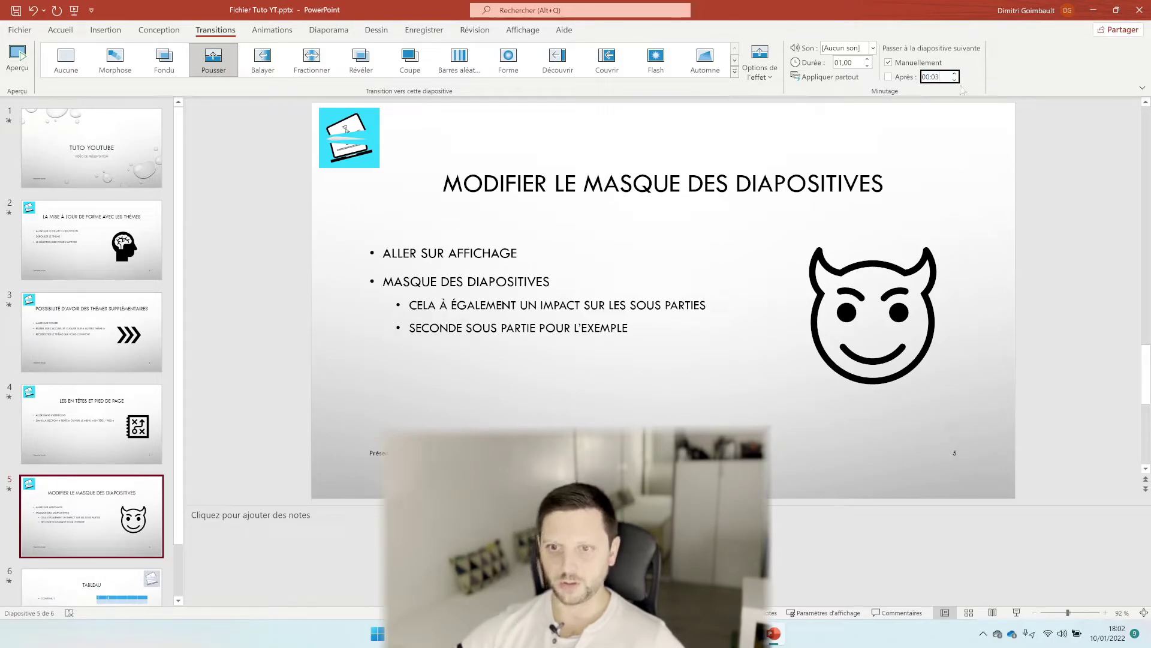
pyautogui.press('Return')
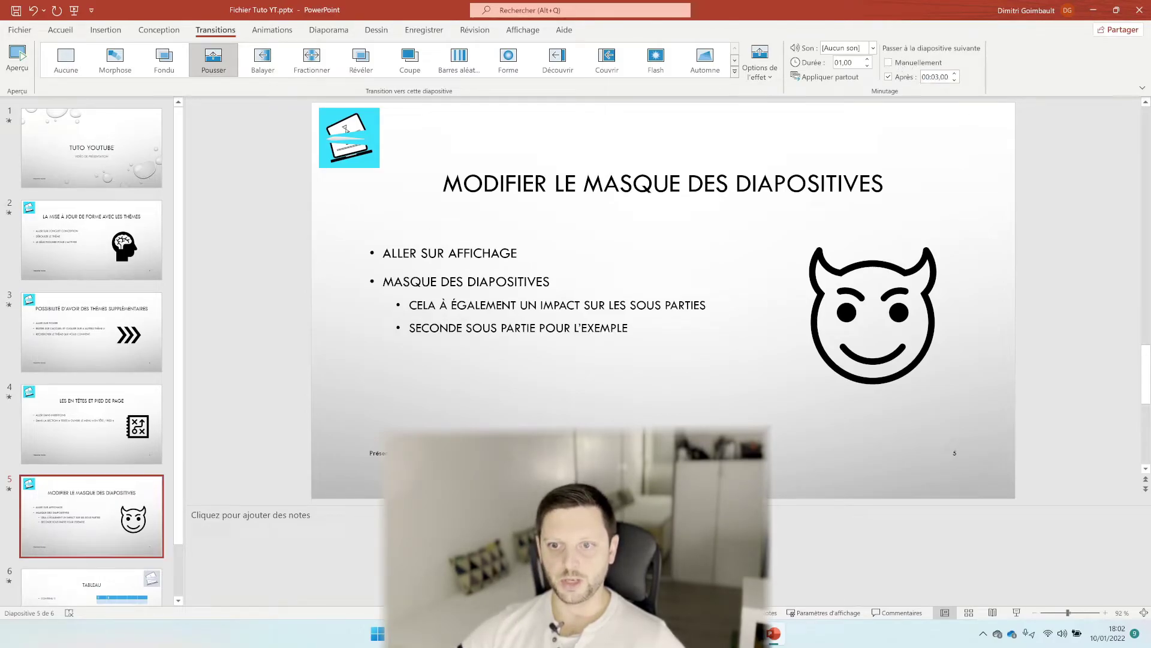
# Step: Step back through slides 4 to 1 and forward to slide 5 checking each timing
pyautogui.click(123, 447)
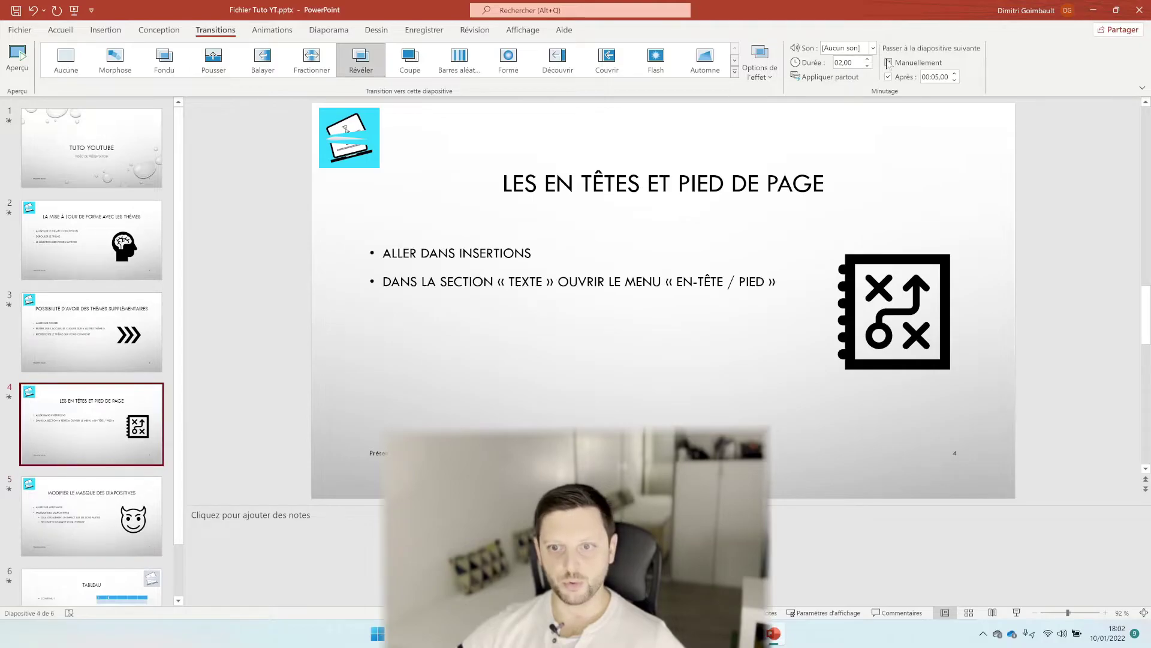
pyautogui.press('Up')
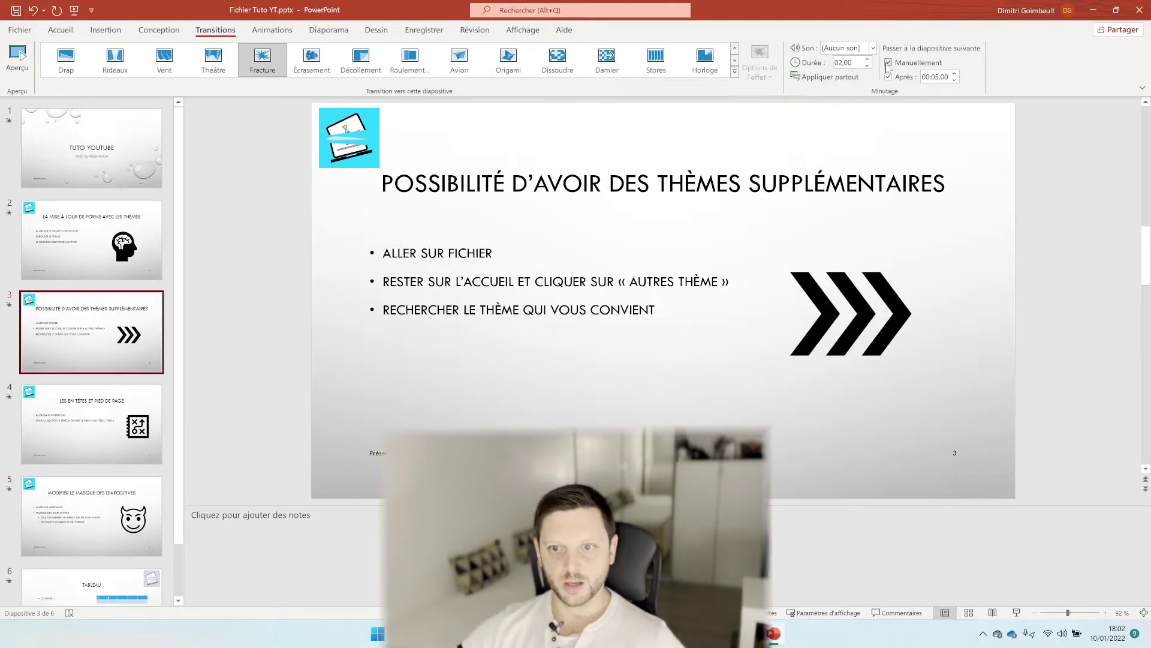
pyautogui.click(109, 256)
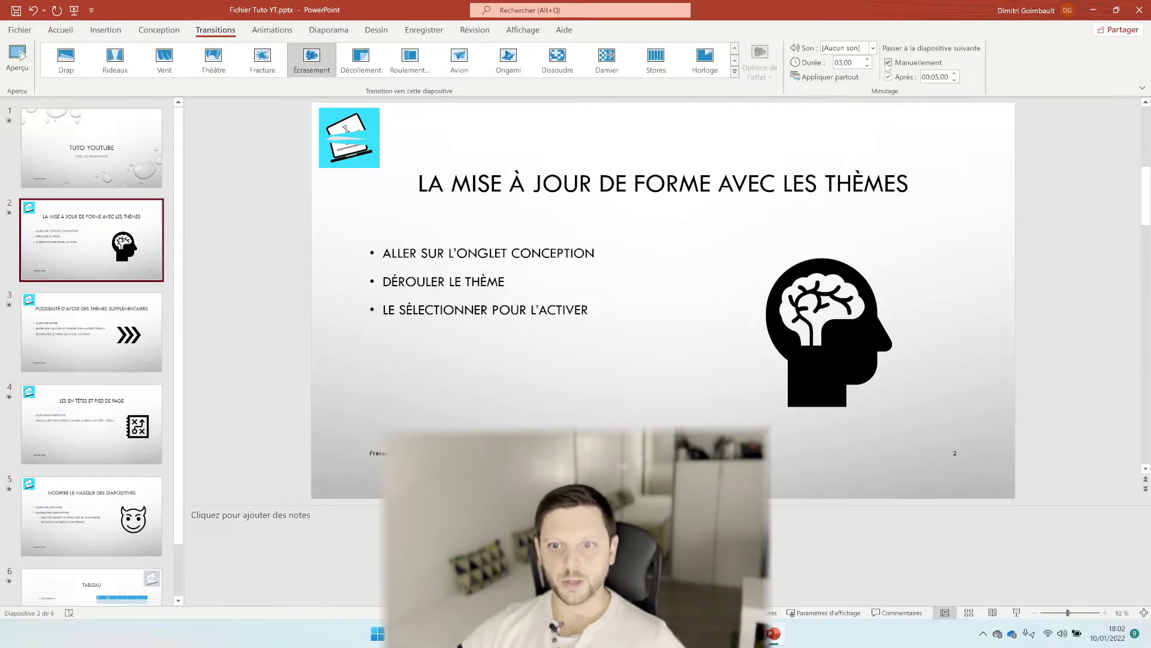
pyautogui.press('Up')
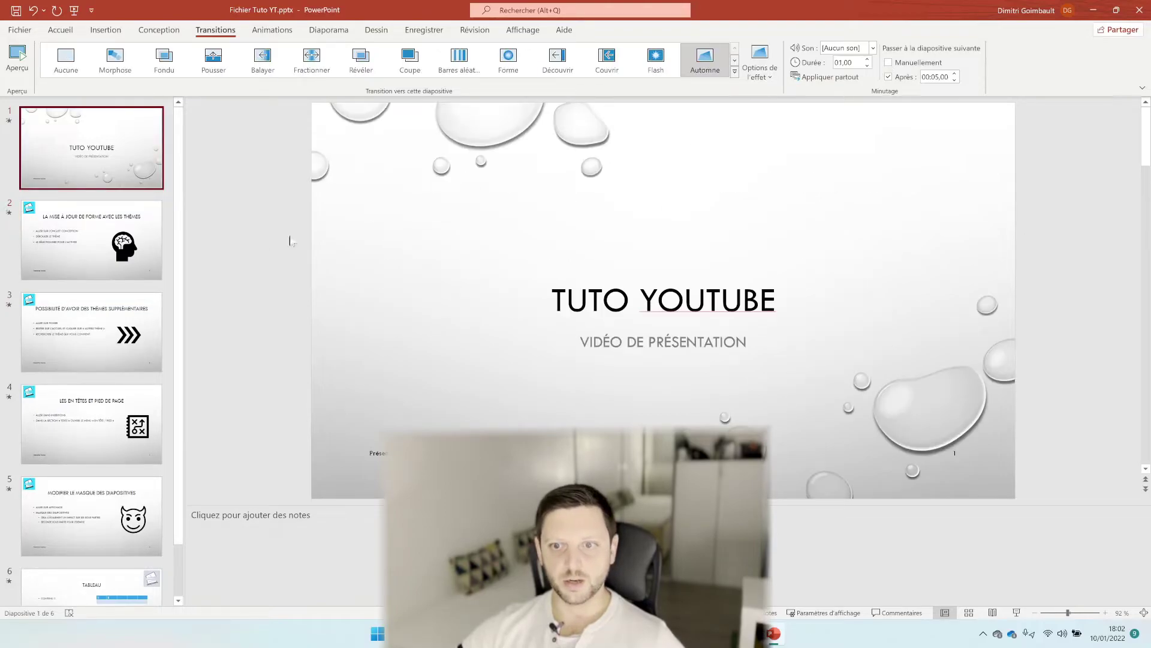
pyautogui.click(90, 246)
pyautogui.click(86, 336)
pyautogui.click(82, 429)
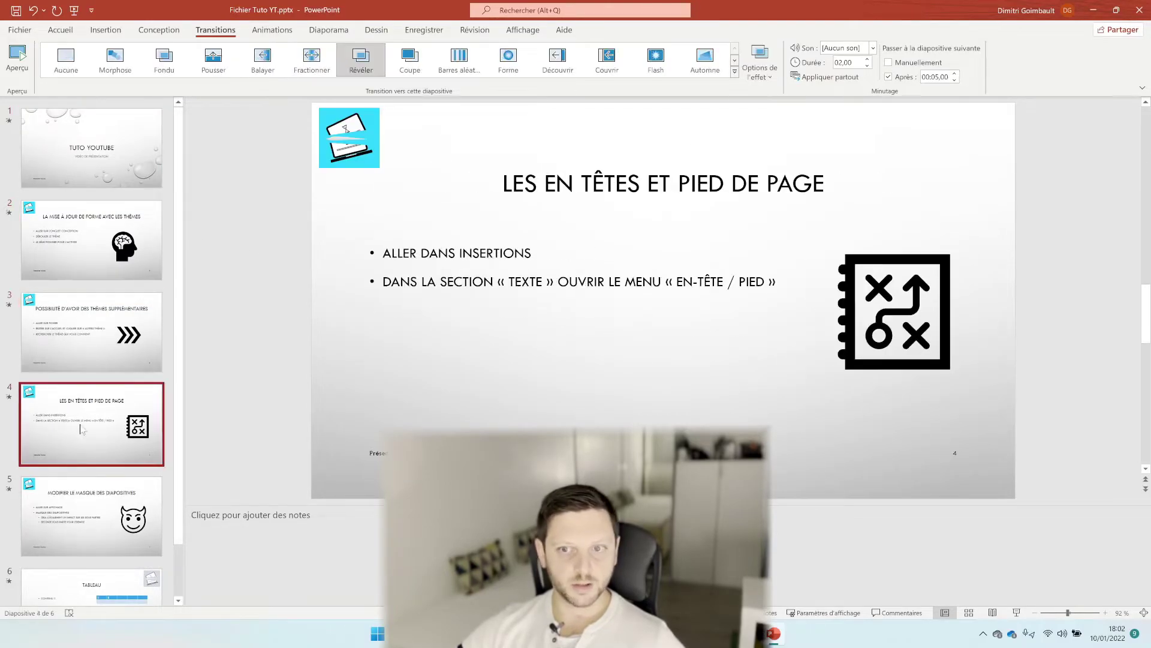
pyautogui.click(99, 511)
pyautogui.scroll(-1, 113, 482)
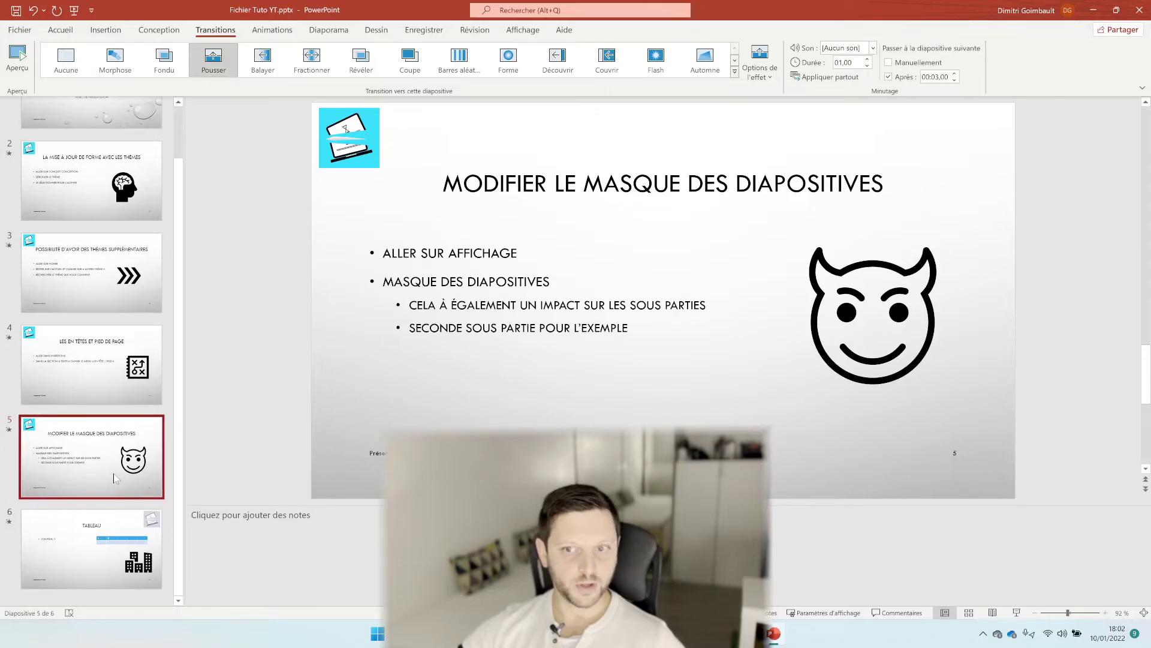
# Step: Set the TABLEAU slide to advance automatically after 6 seconds
pyautogui.press('Down')
pyautogui.click(935, 77)
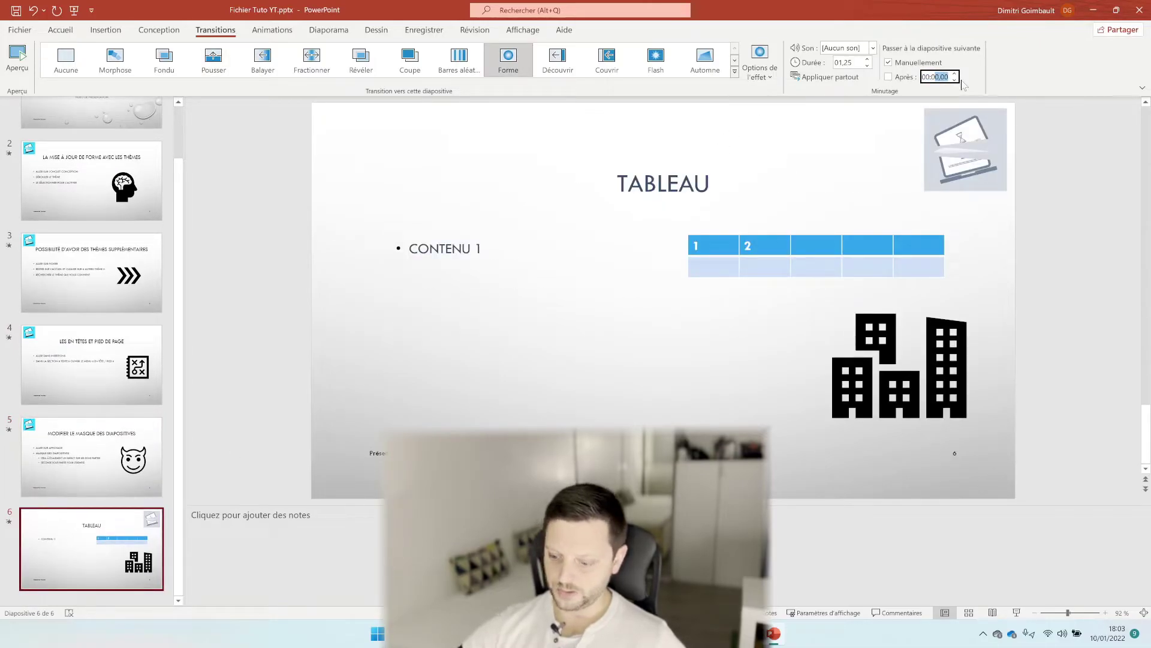
pyautogui.write('6')
pyautogui.click(890, 75)
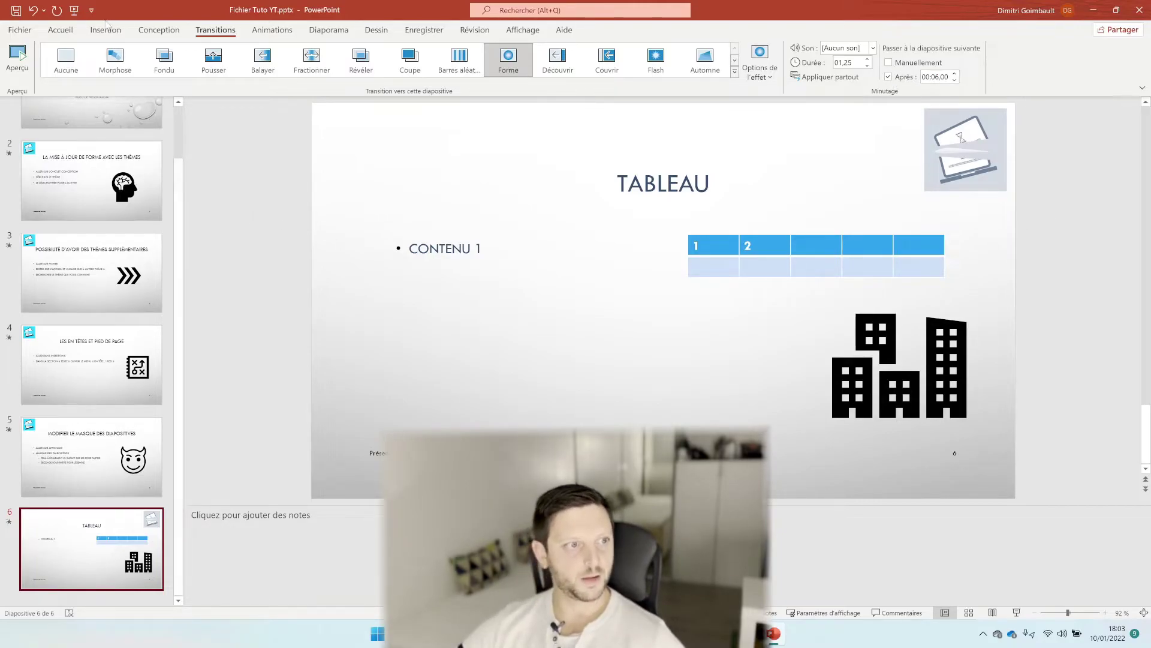
pyautogui.scroll(2, 82, 174)
pyautogui.click(91, 147)
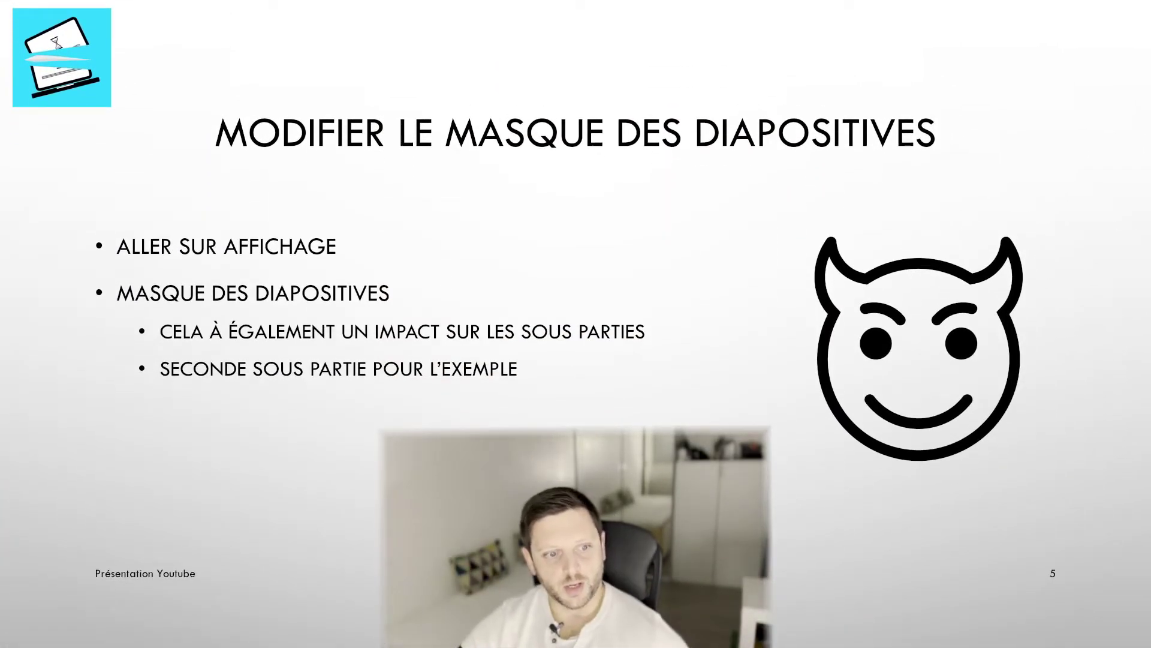
pyautogui.press('Right')
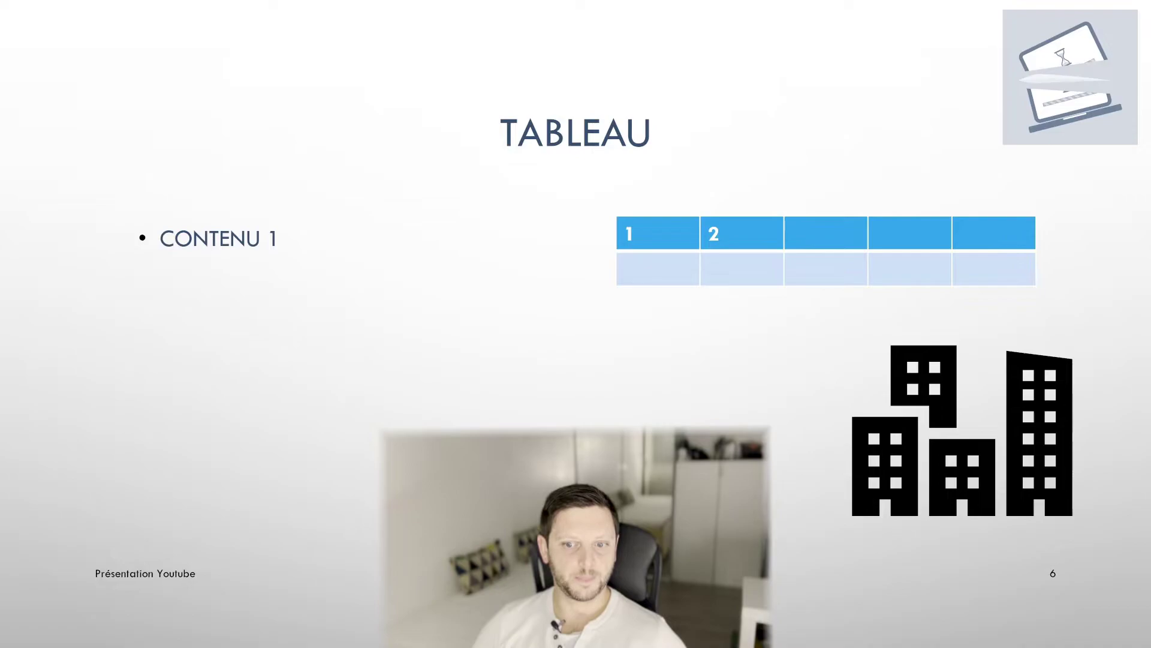
pyautogui.press('Right')
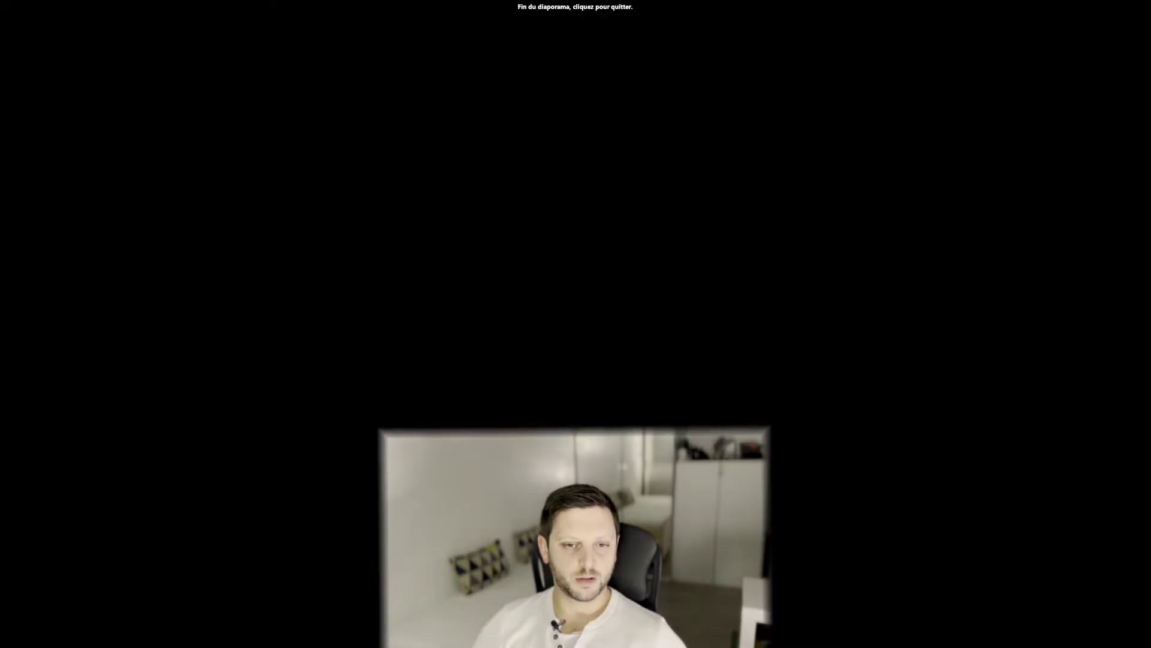
pyautogui.press('Right')
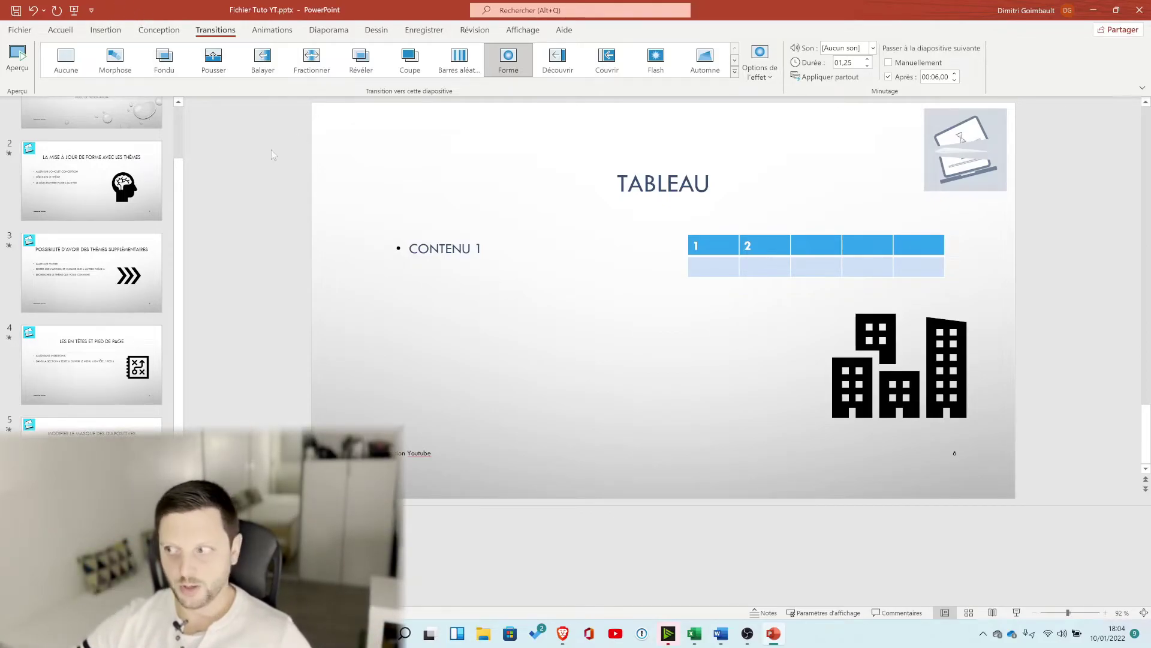
# Step: Create a video export at HD (720p) with recorded timings, reaching the save dialog
pyautogui.click(24, 30)
pyautogui.click(41, 288)
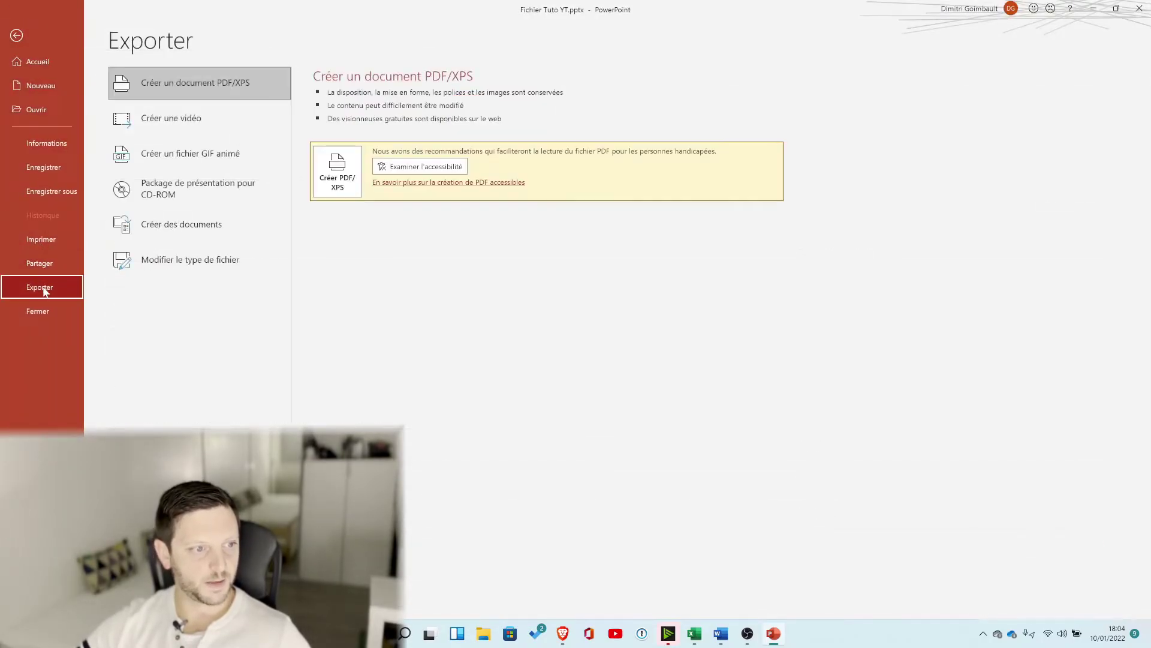
pyautogui.click(192, 128)
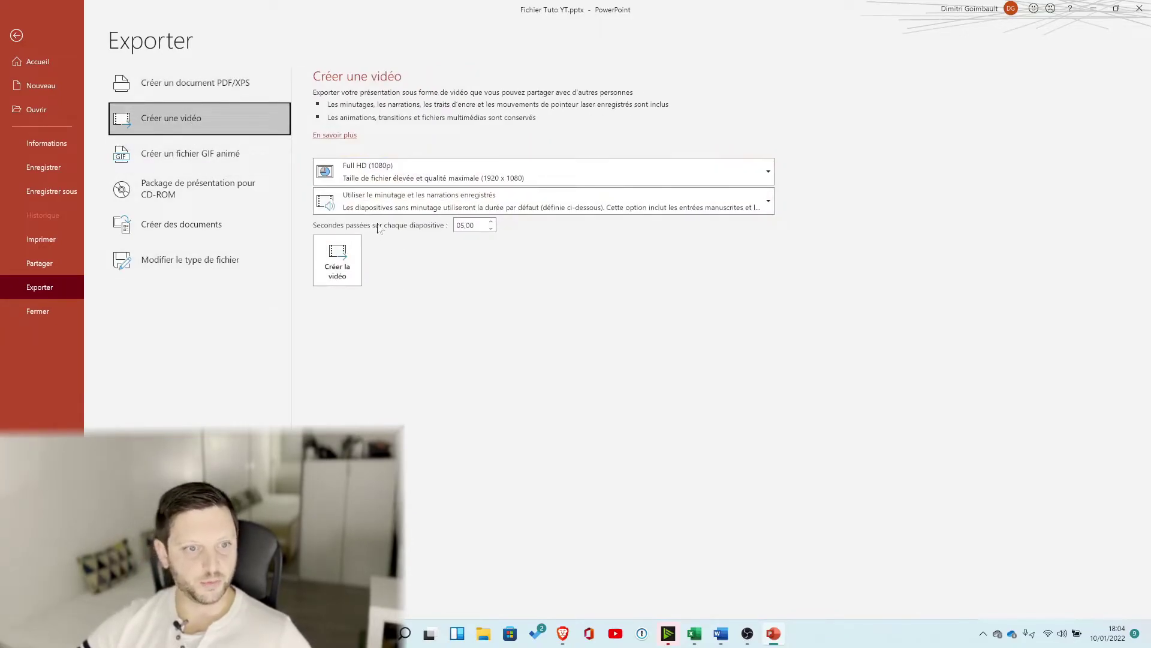
pyautogui.click(409, 176)
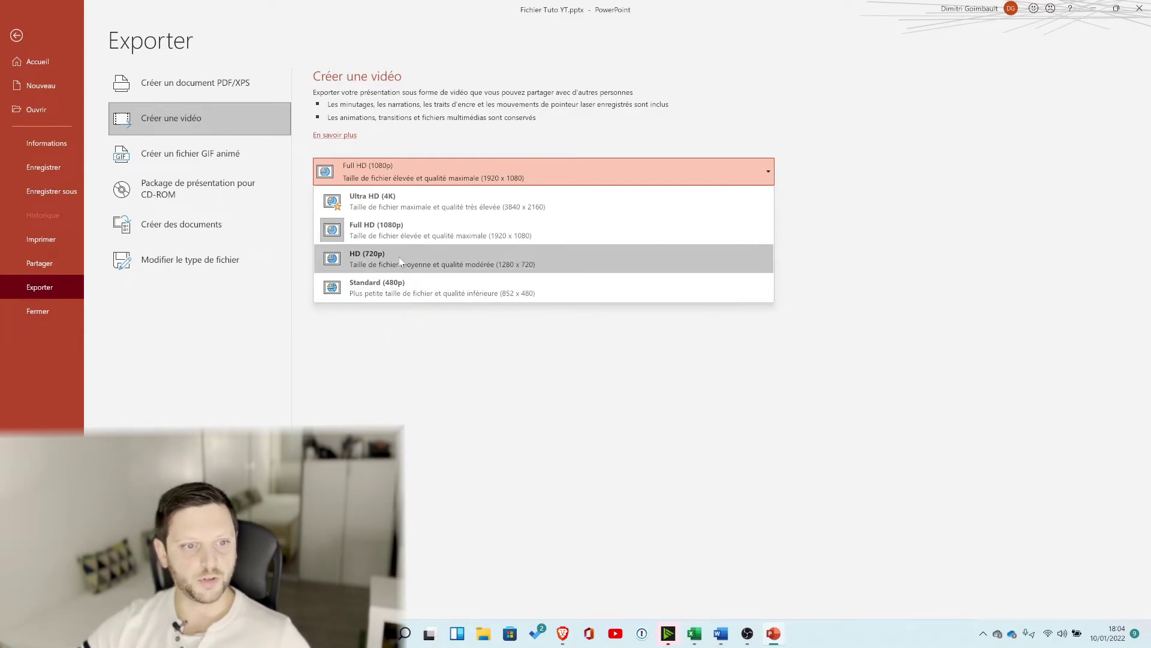
pyautogui.click(400, 261)
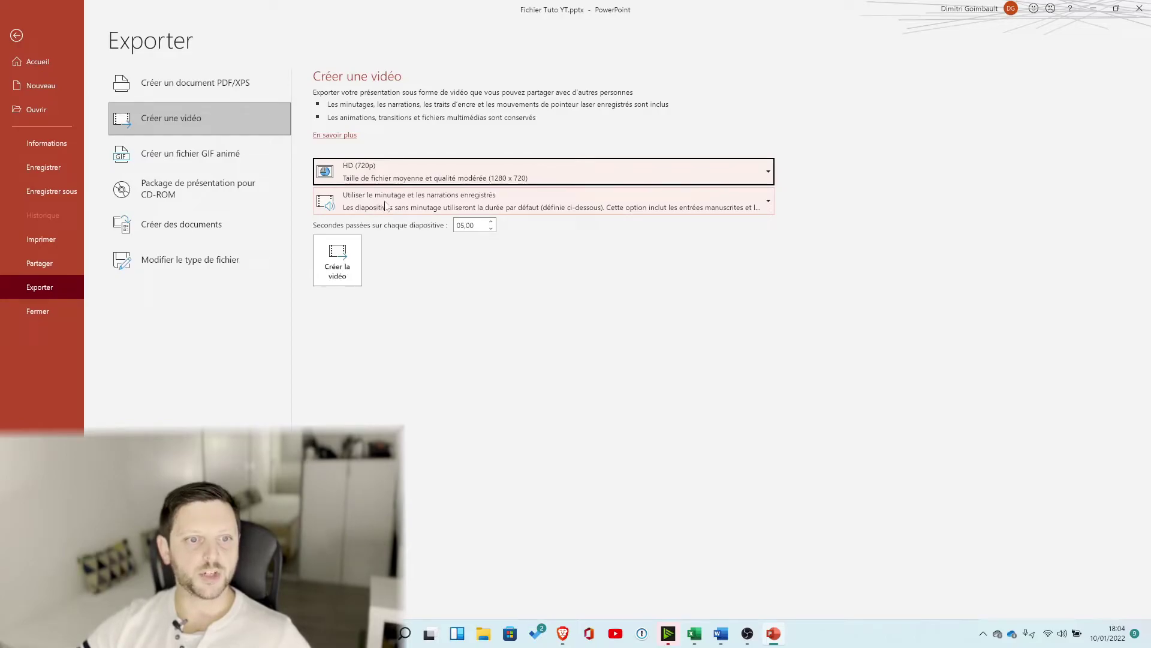
pyautogui.click(425, 207)
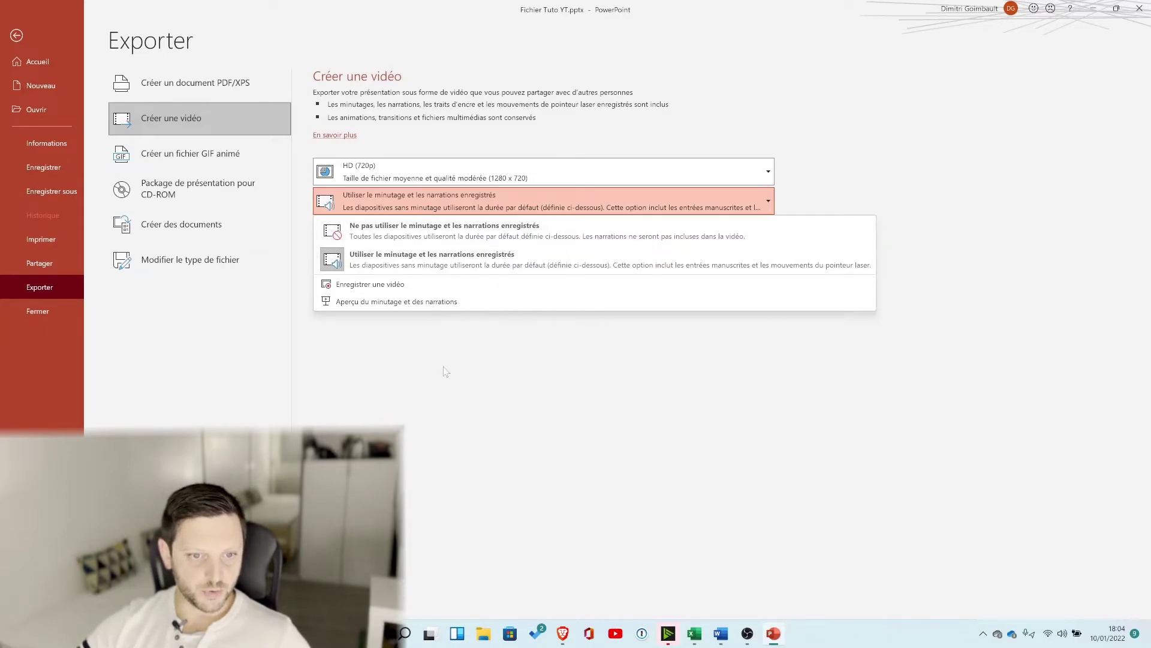
pyautogui.press('Escape')
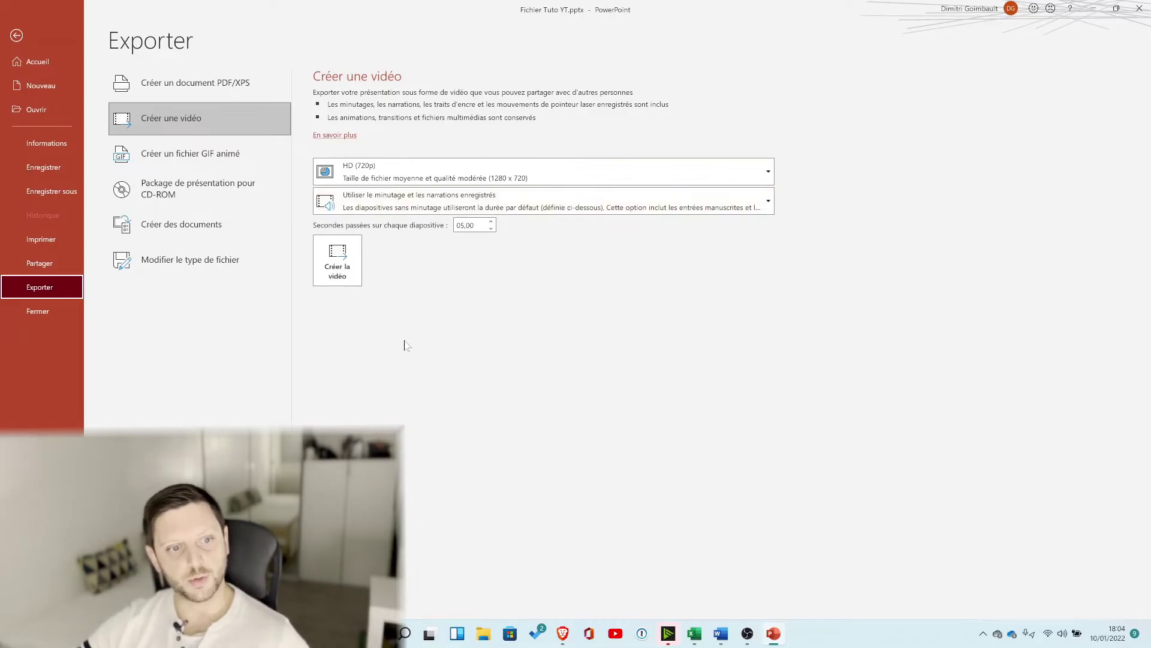
pyautogui.click(347, 268)
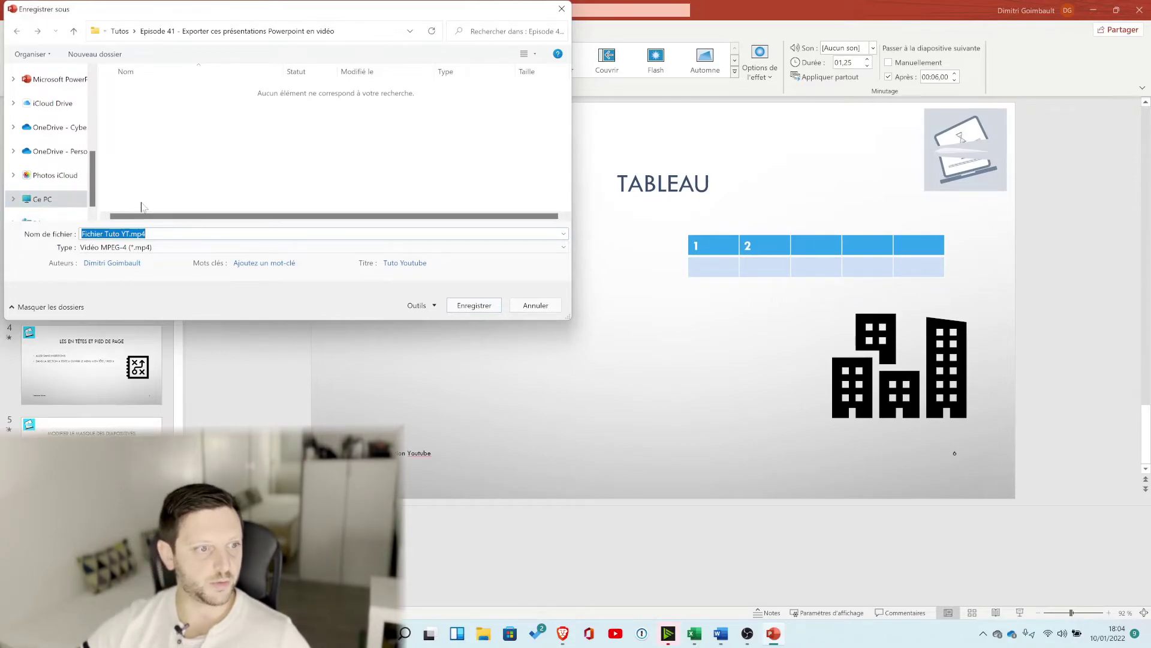
# Step: Save the video as 'Vidéo Tuto YT.mp4' in Episode 41, fixing the invalid character in the name
pyautogui.click(112, 233)
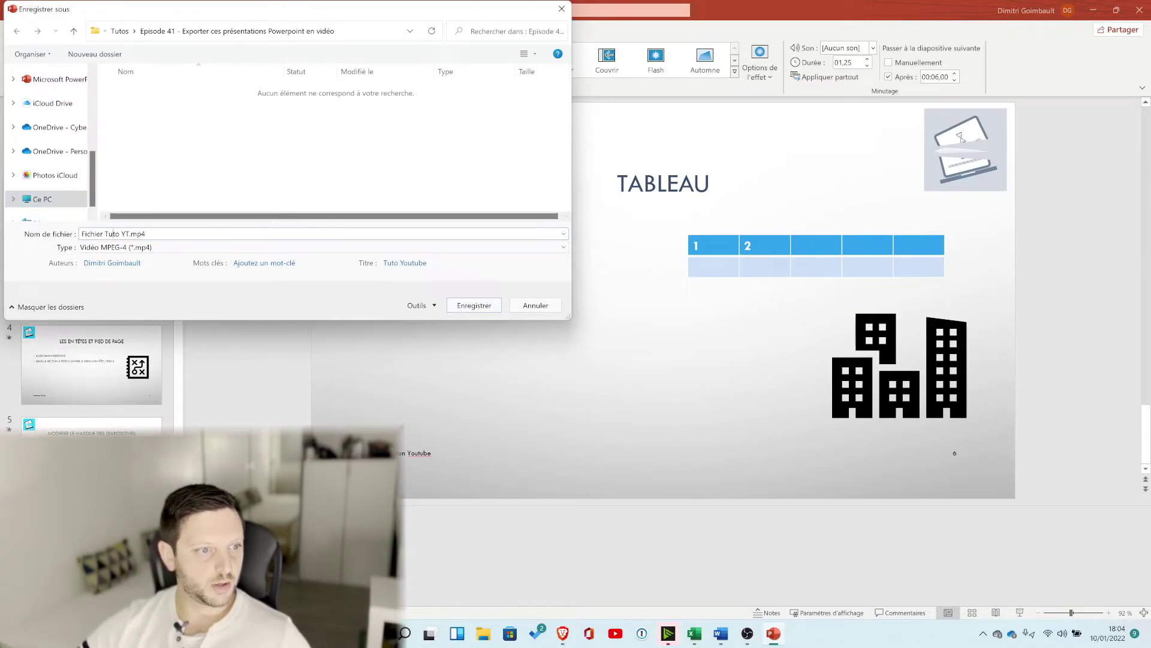
pyautogui.write('Vid"o')
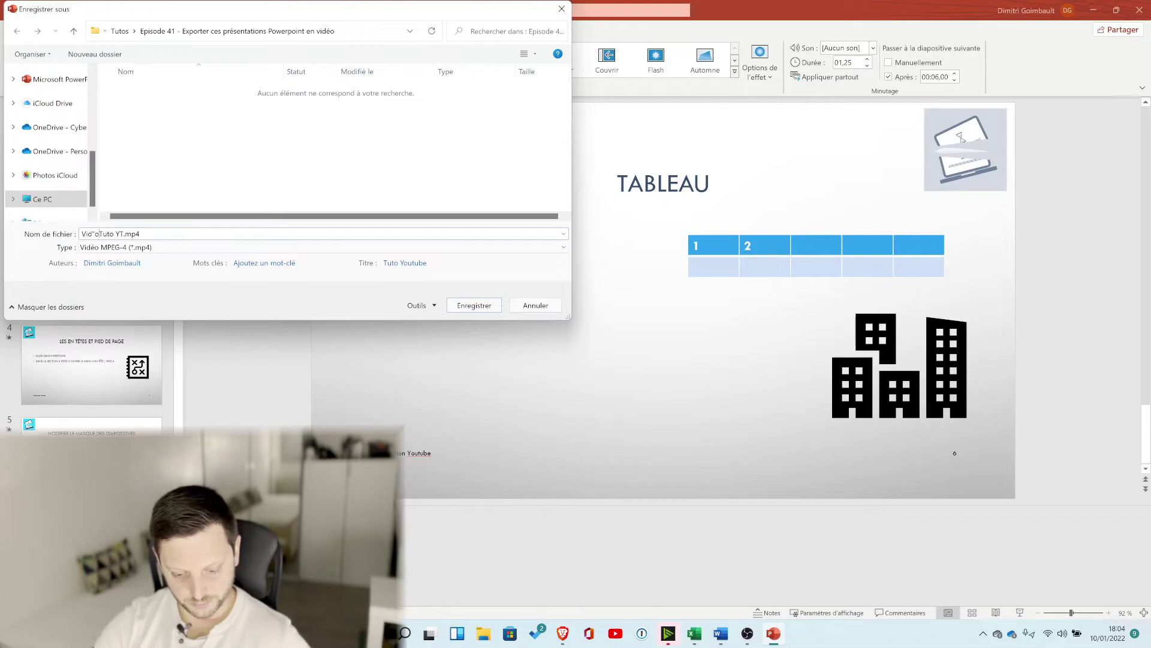
pyautogui.press('Return')
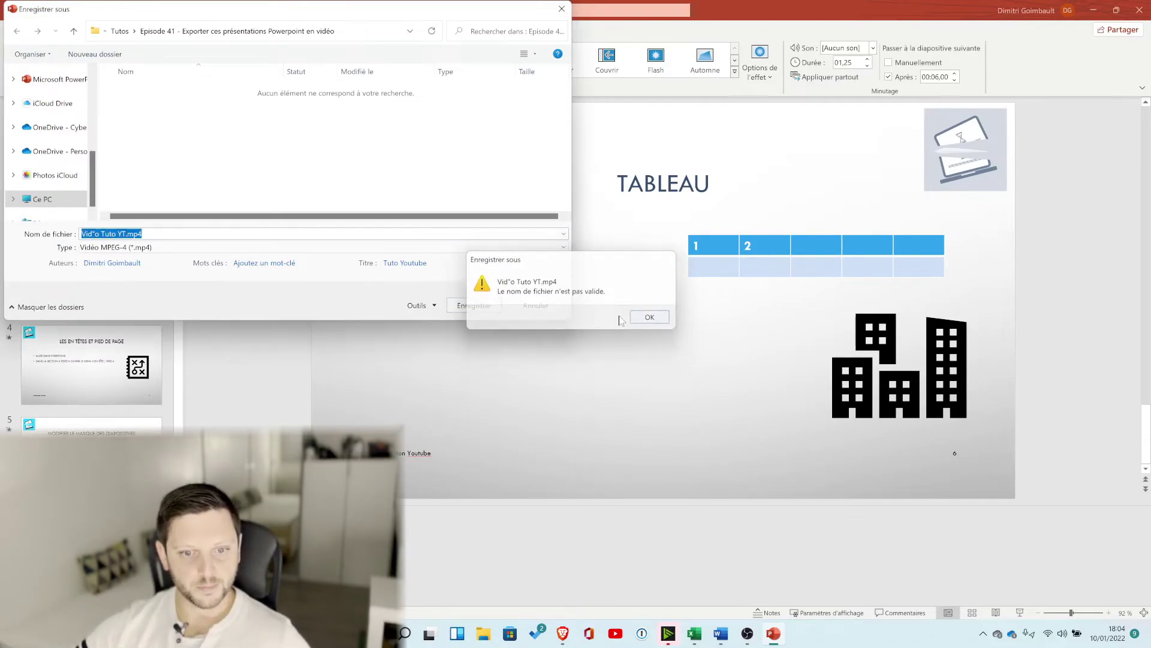
pyautogui.click(651, 318)
pyautogui.click(91, 233)
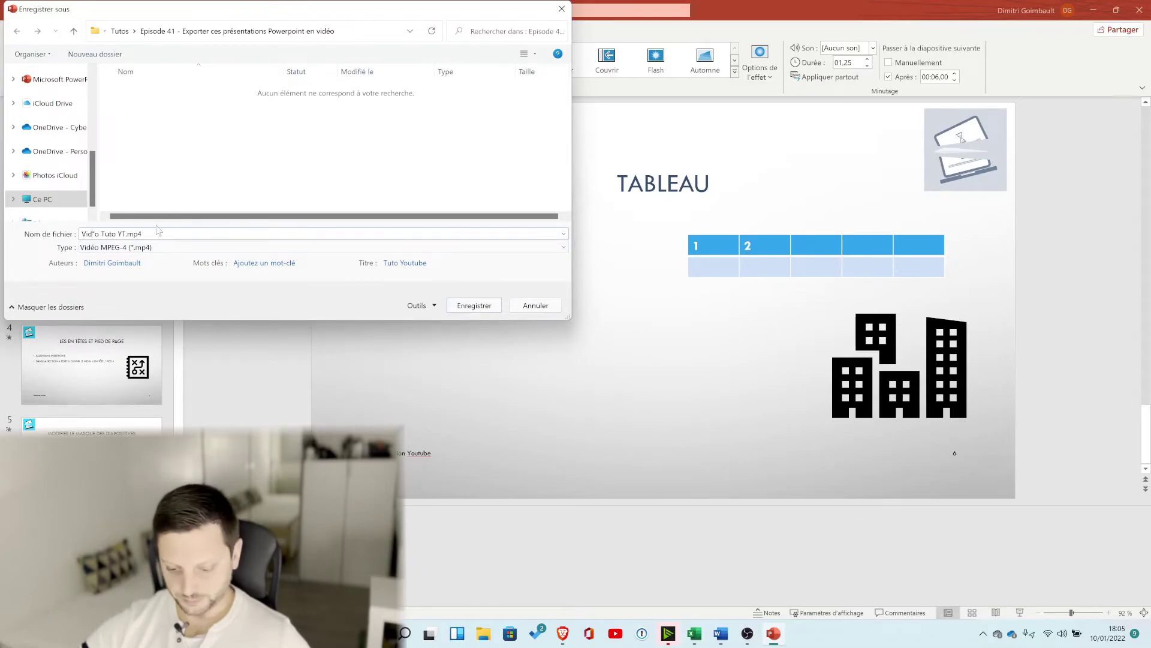
pyautogui.press('Delete')
pyautogui.write('é')
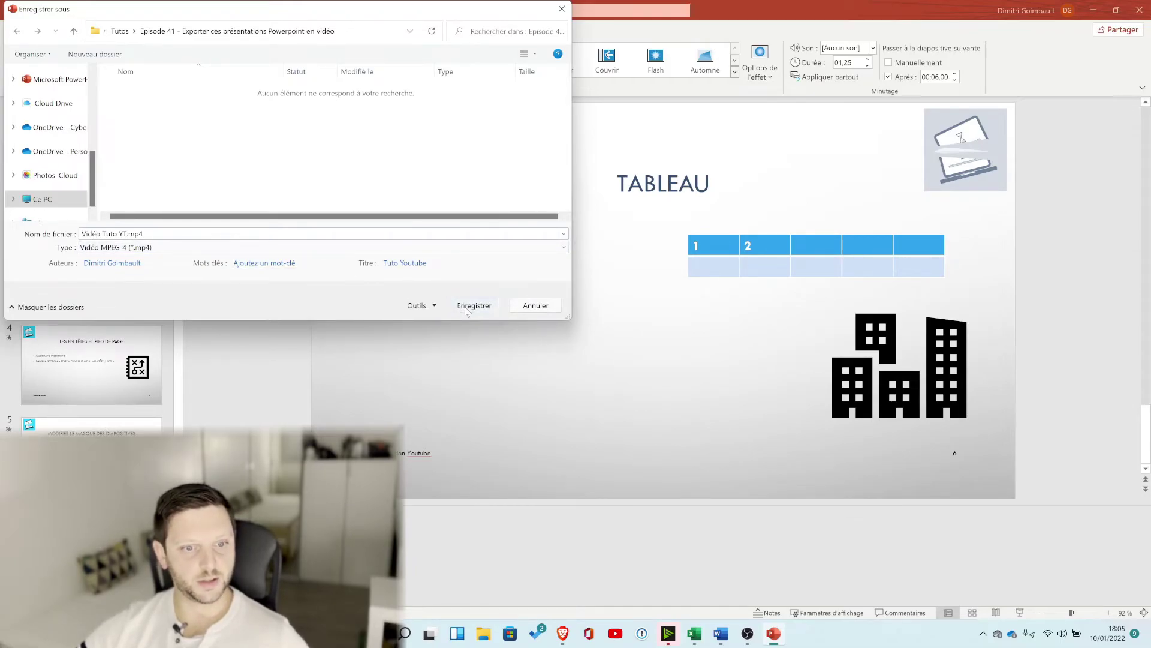
pyautogui.click(466, 305)
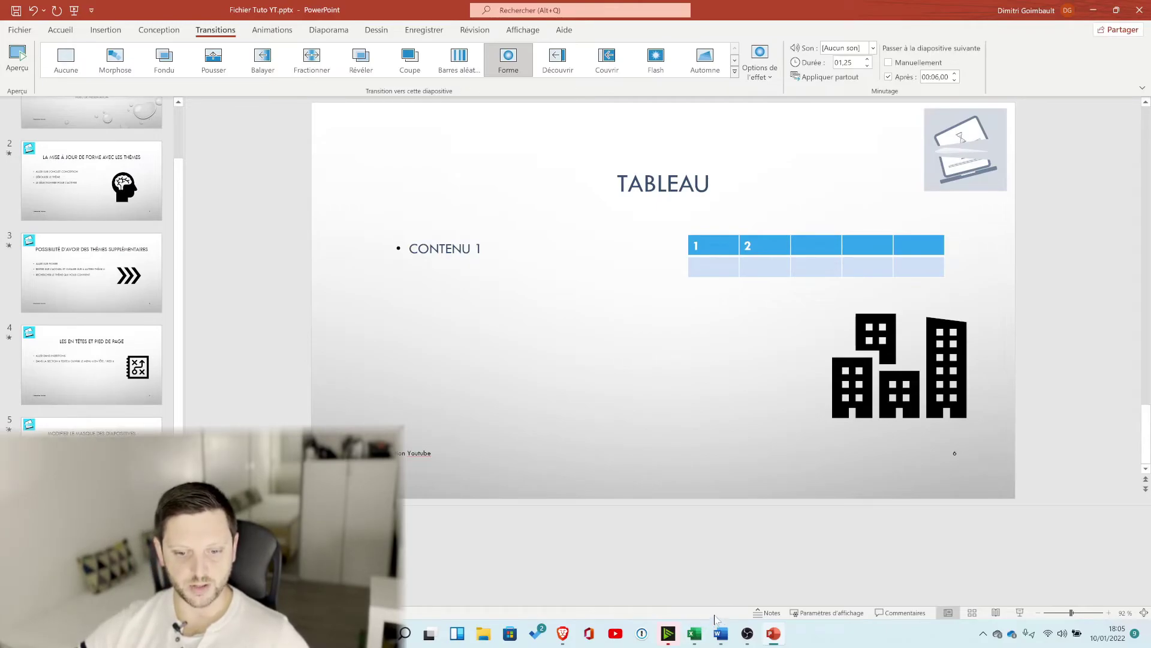
# Step: Minimize PowerPoint and play Vidéo Tuto YT.mp4 from Tutos > Episode 41 in File Explorer
pyautogui.click(1094, 10)
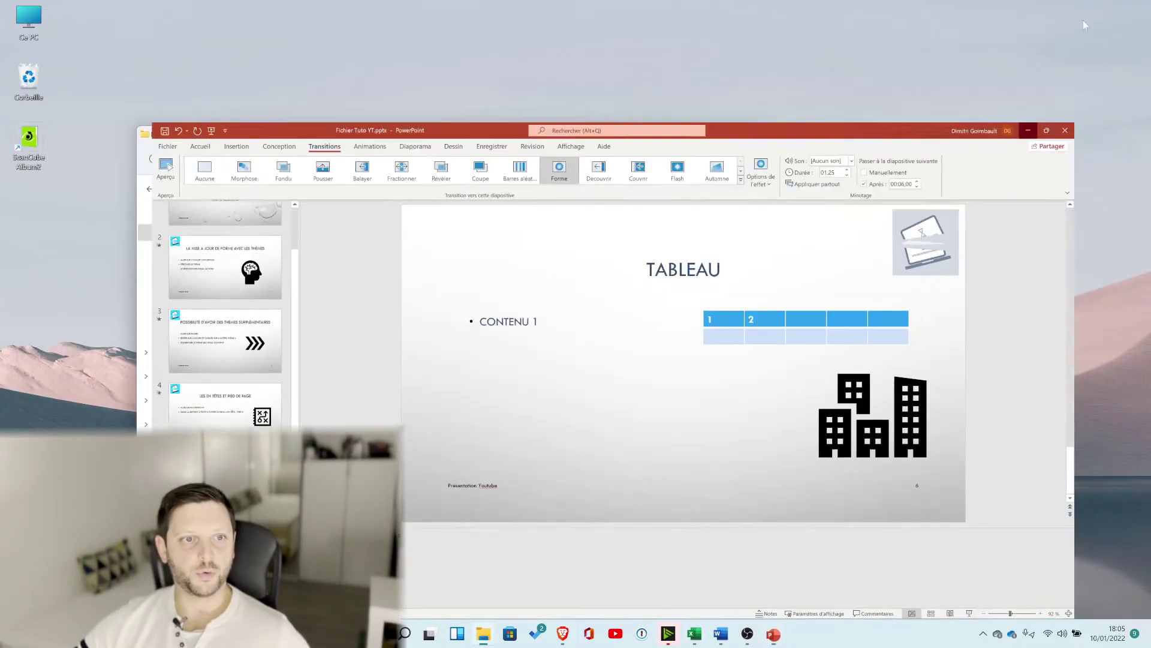
pyautogui.click(1028, 130)
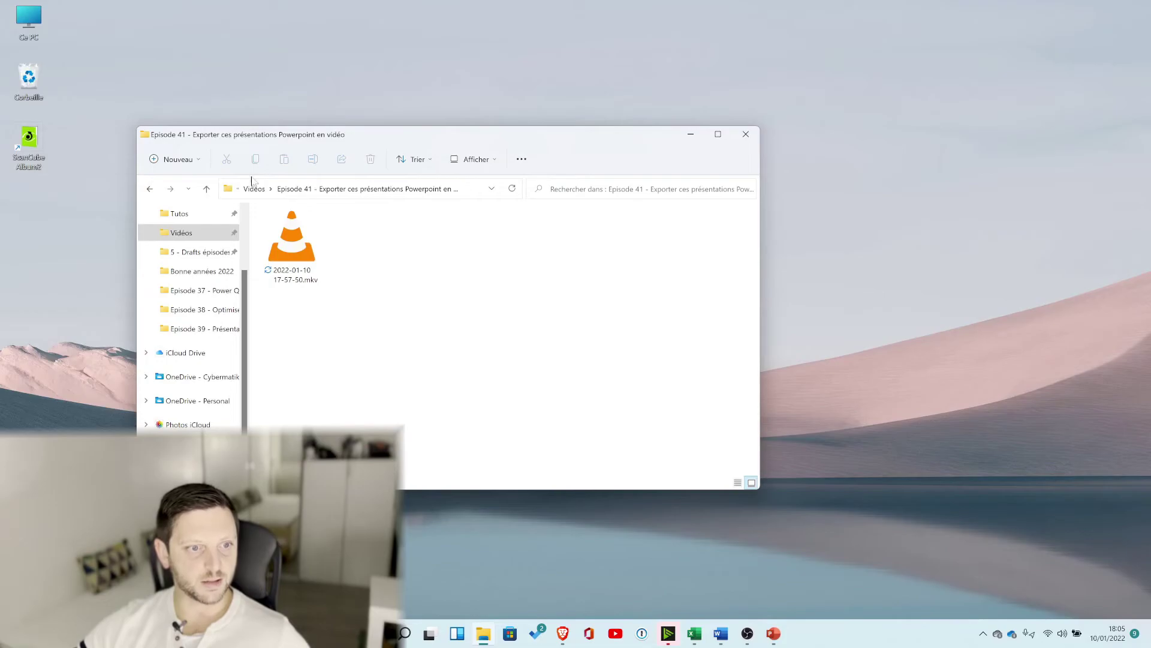
pyautogui.click(179, 214)
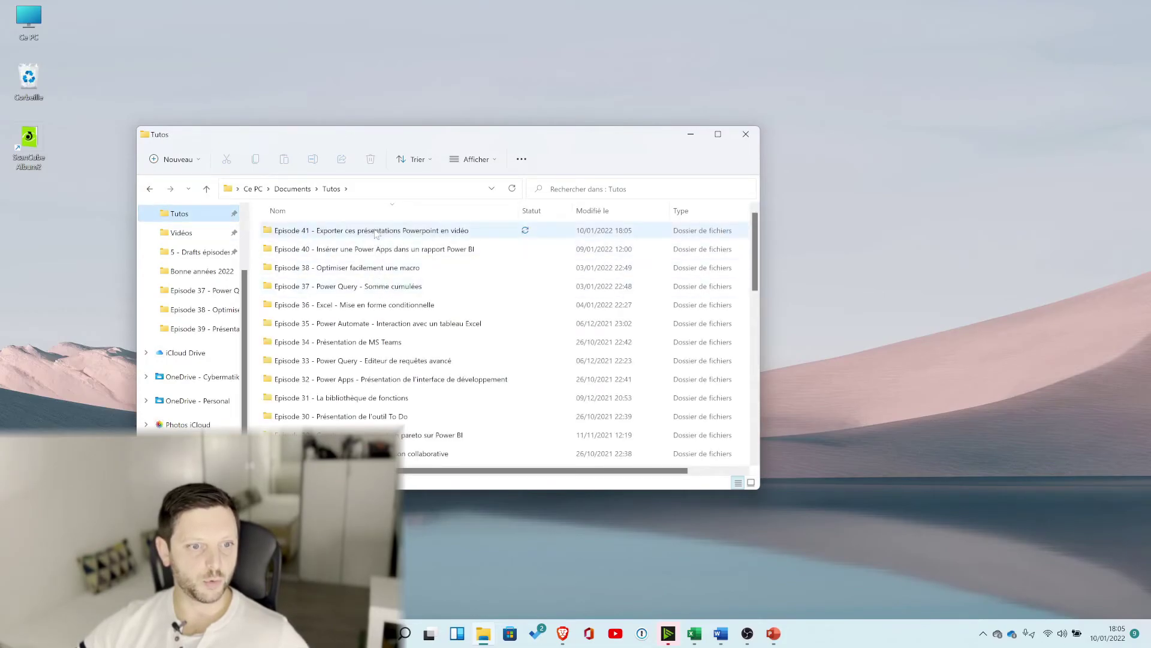
pyautogui.doubleClick(376, 234)
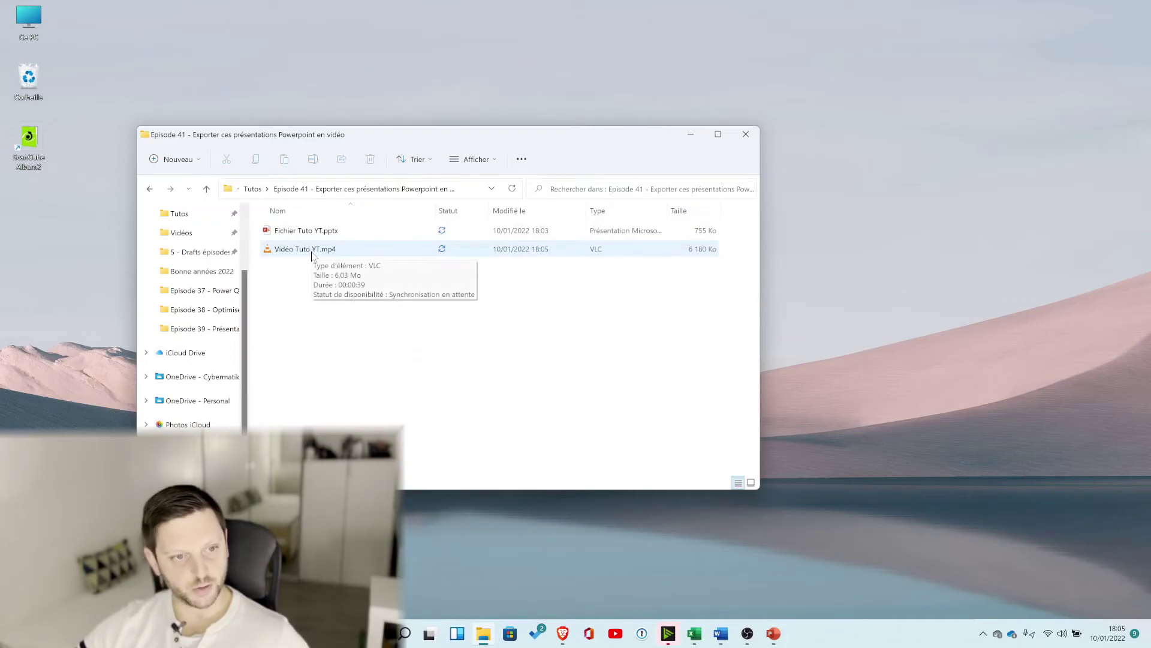
pyautogui.doubleClick(312, 250)
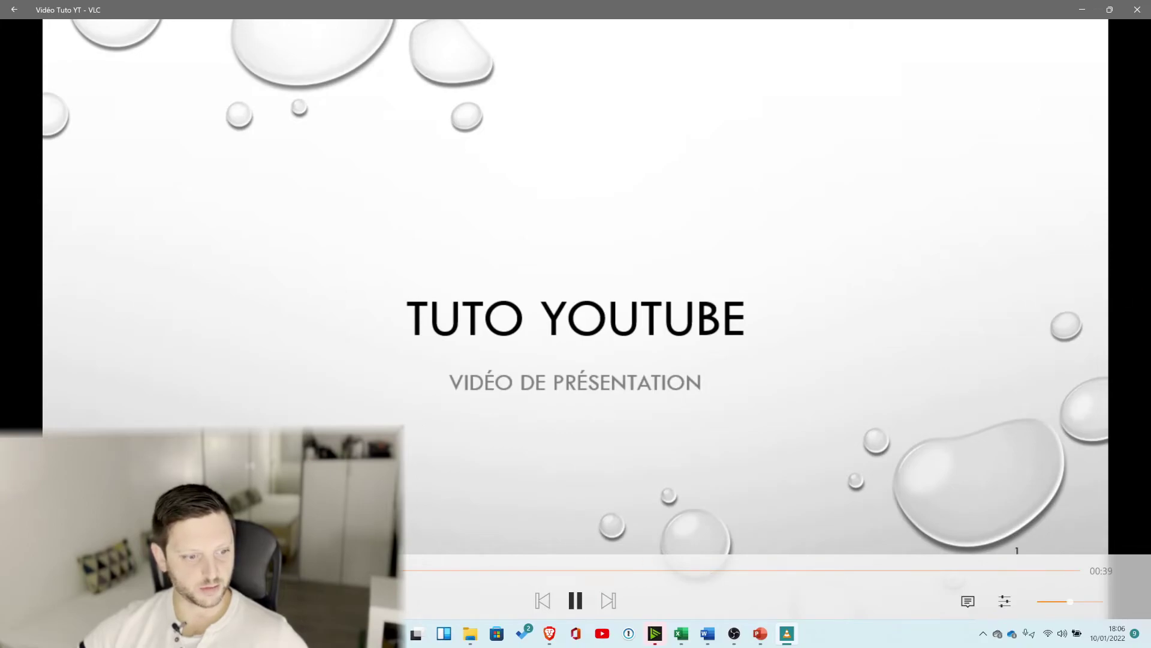
# Step: Pause Vidéo Tuto YT.mp4 on the TUTO YOUTUBE title and switch VLC to full screen
pyautogui.press('space')
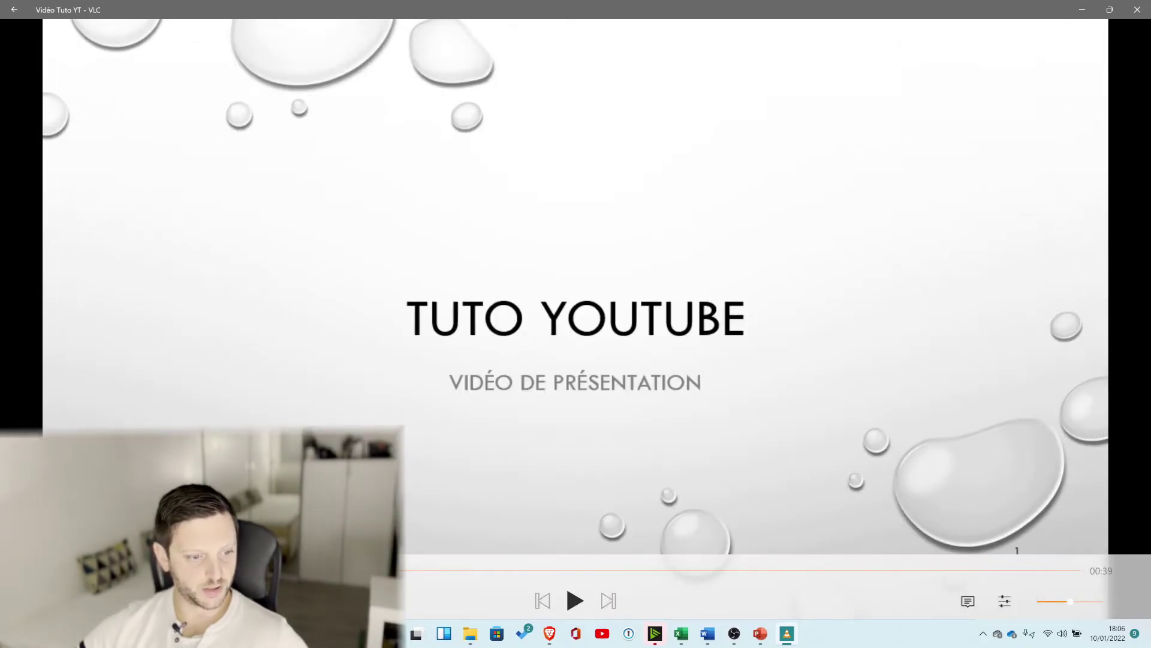
pyautogui.press('f')
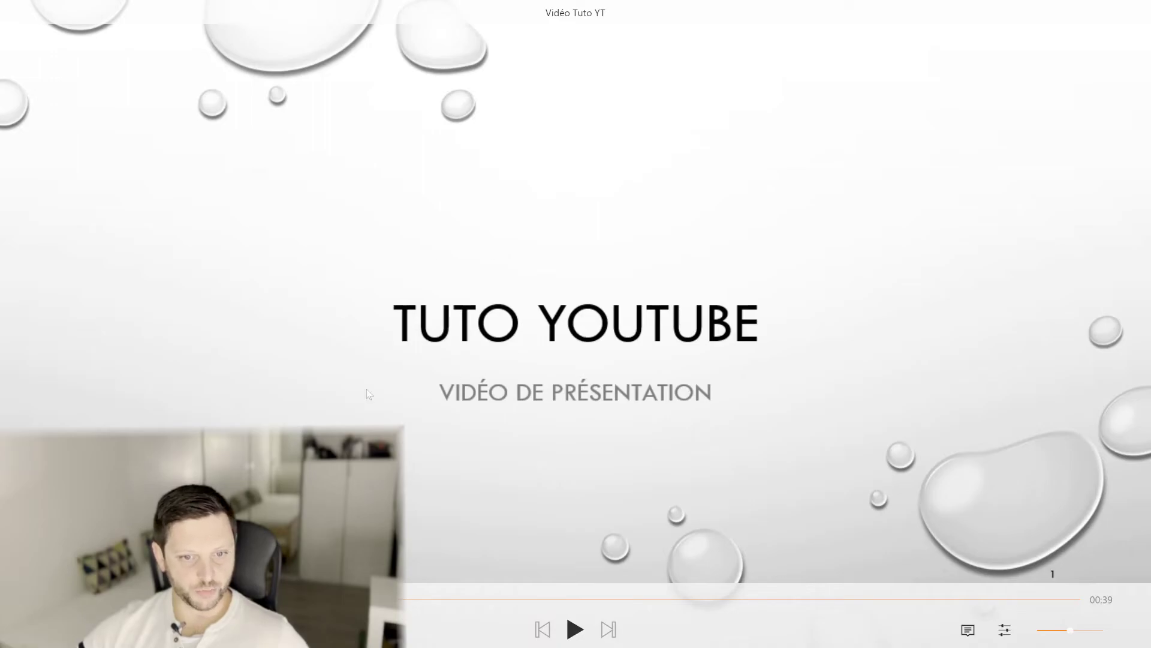